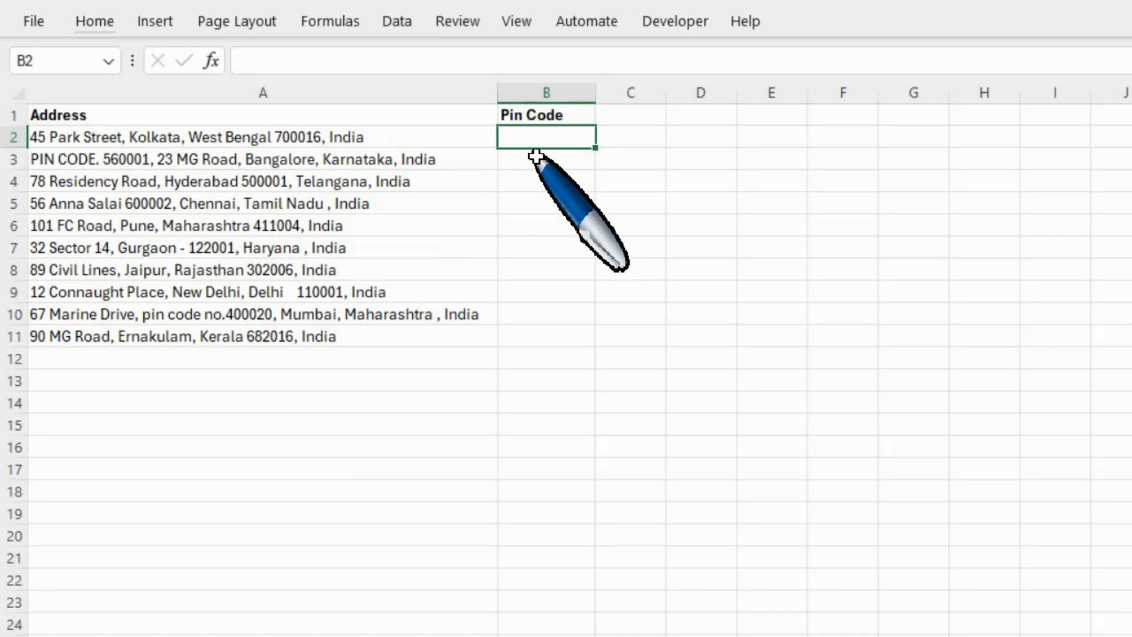
- Enter the formula =ROW(A1) in B2
{"action": "type", "text": "="}
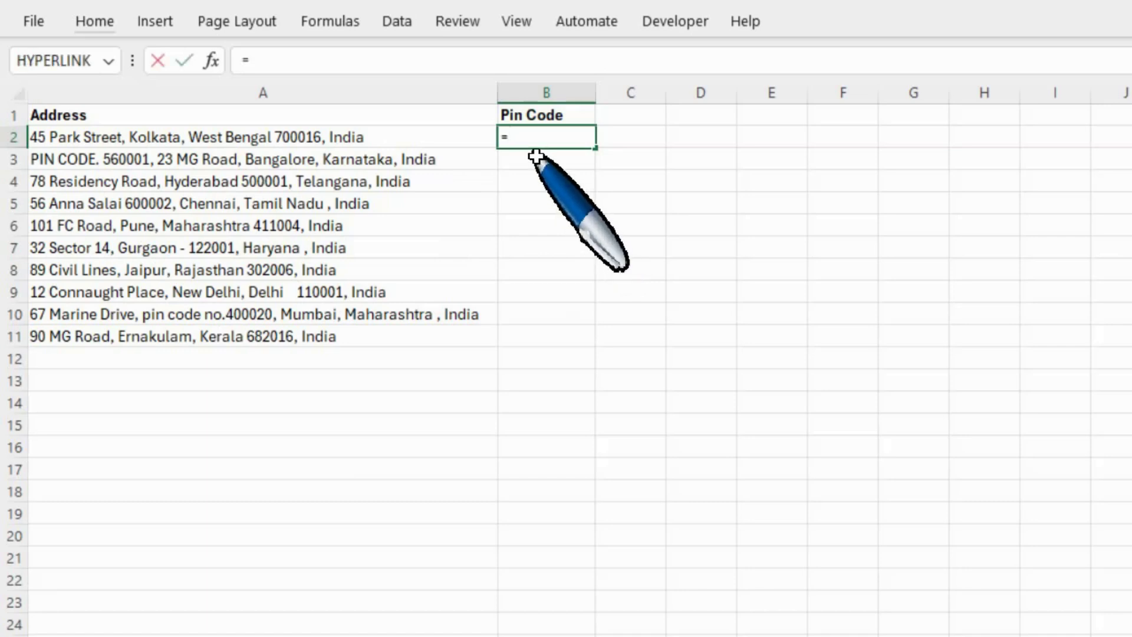
{"action": "type", "text": "row"}
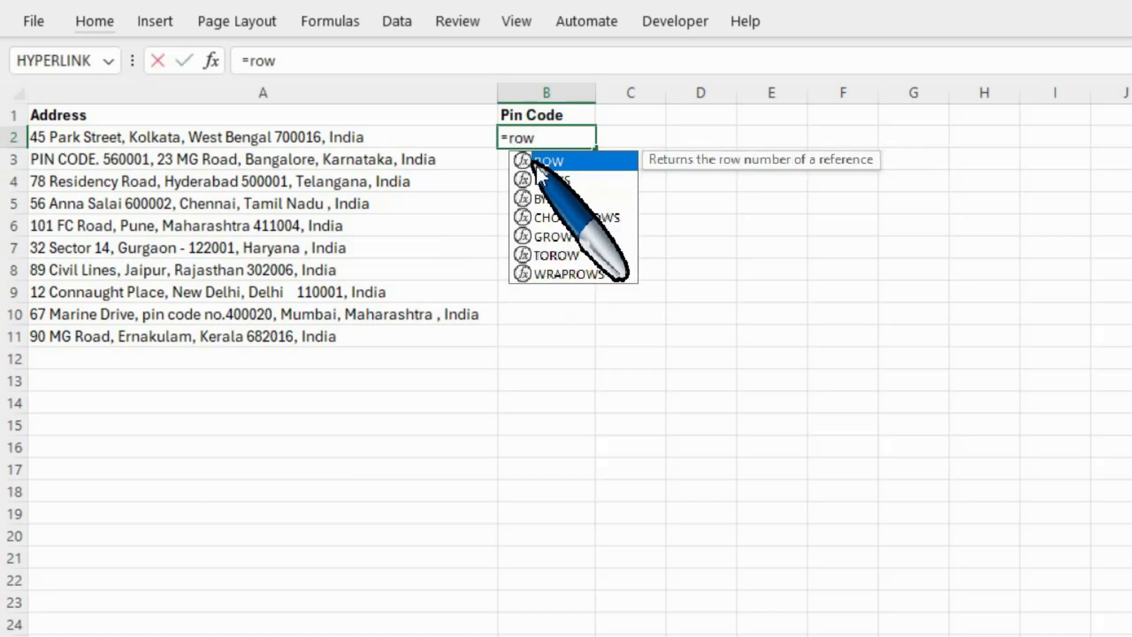
{"action": "double_click", "coordinate": [556, 165]}
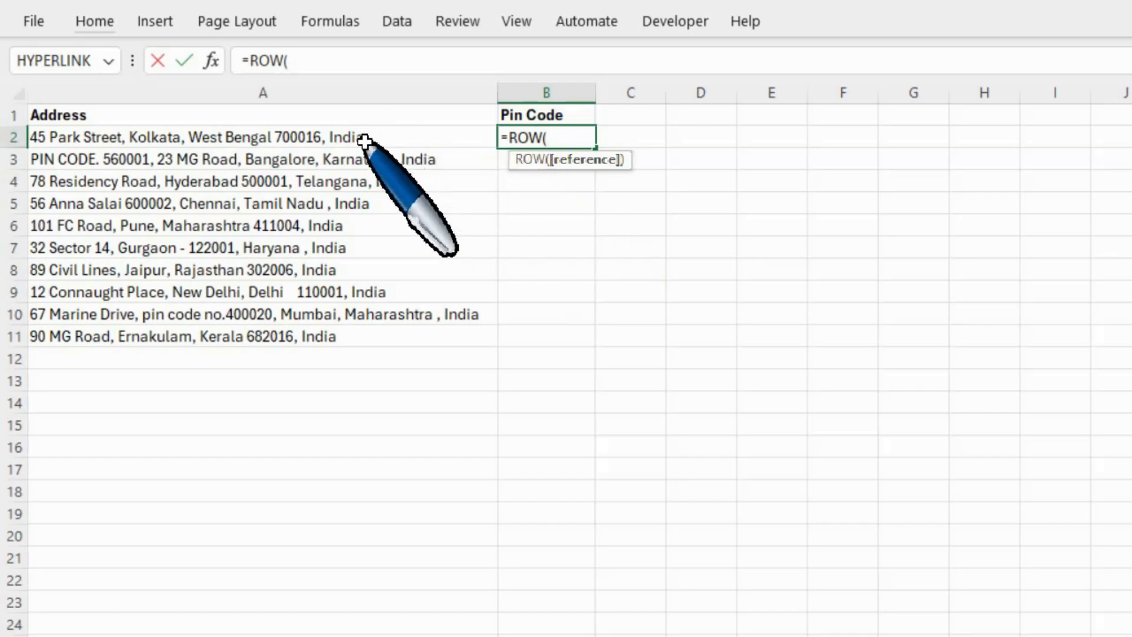
{"action": "left_click", "coordinate": [327, 119]}
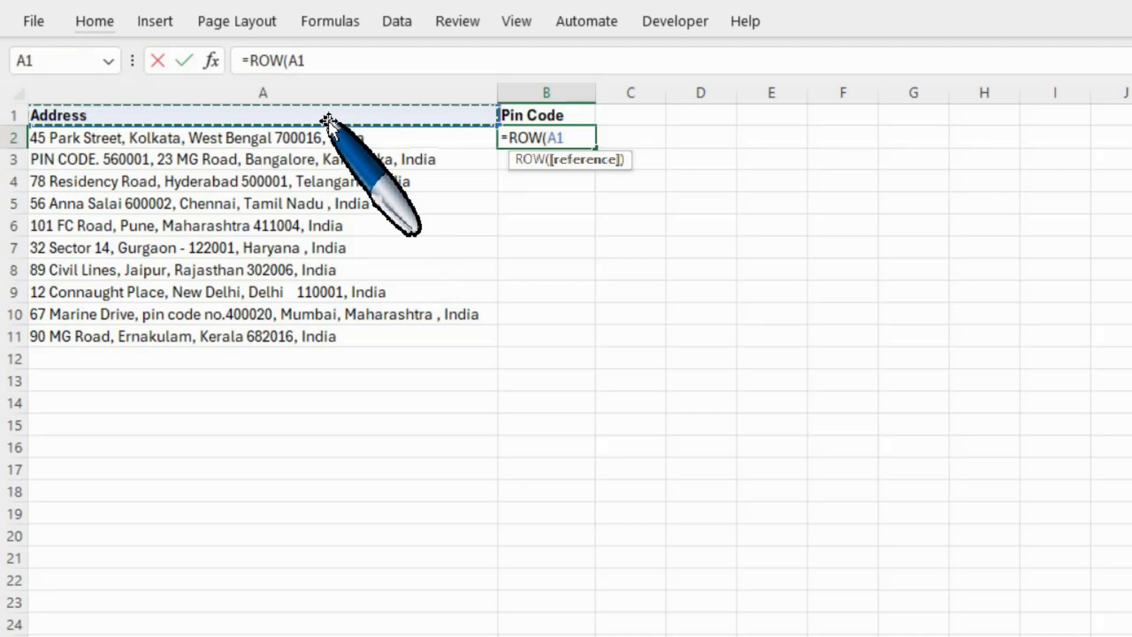
{"action": "type", "text": ")"}
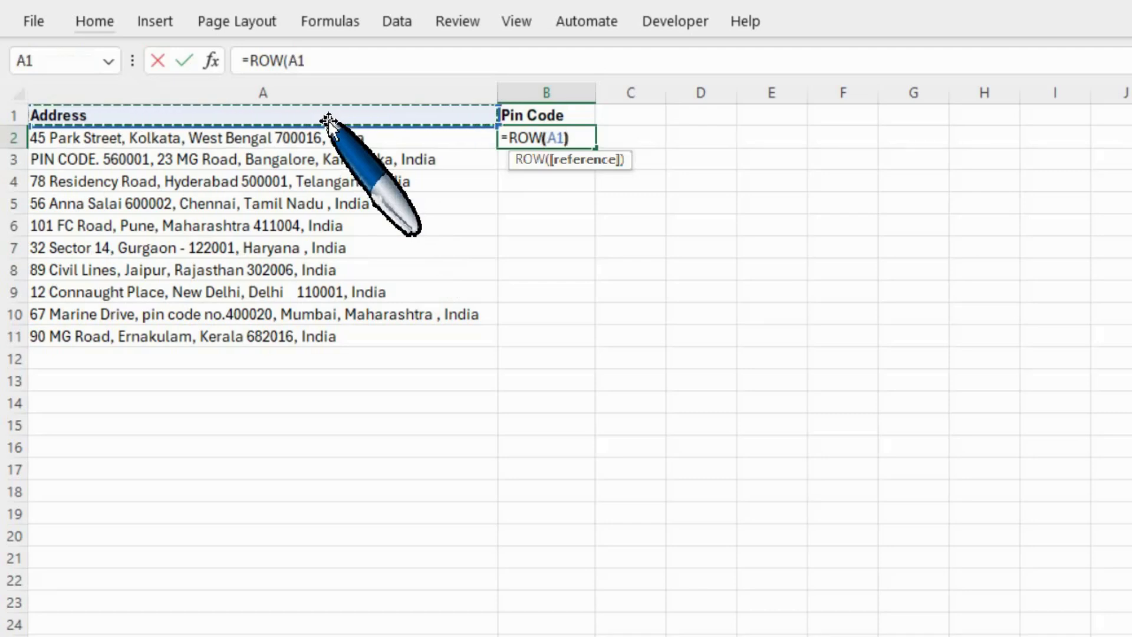
{"action": "key", "text": "Return"}
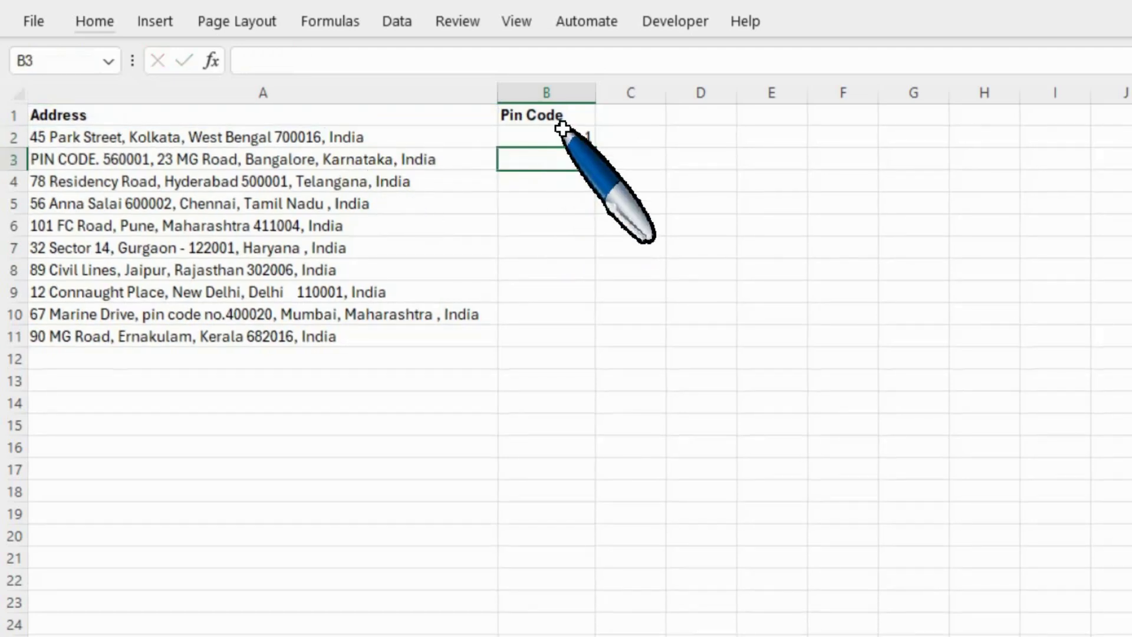
- Change B2's formula to =ROW(C6) so it returns 6
{"action": "left_click", "coordinate": [563, 131]}
{"action": "key", "text": "F2"}
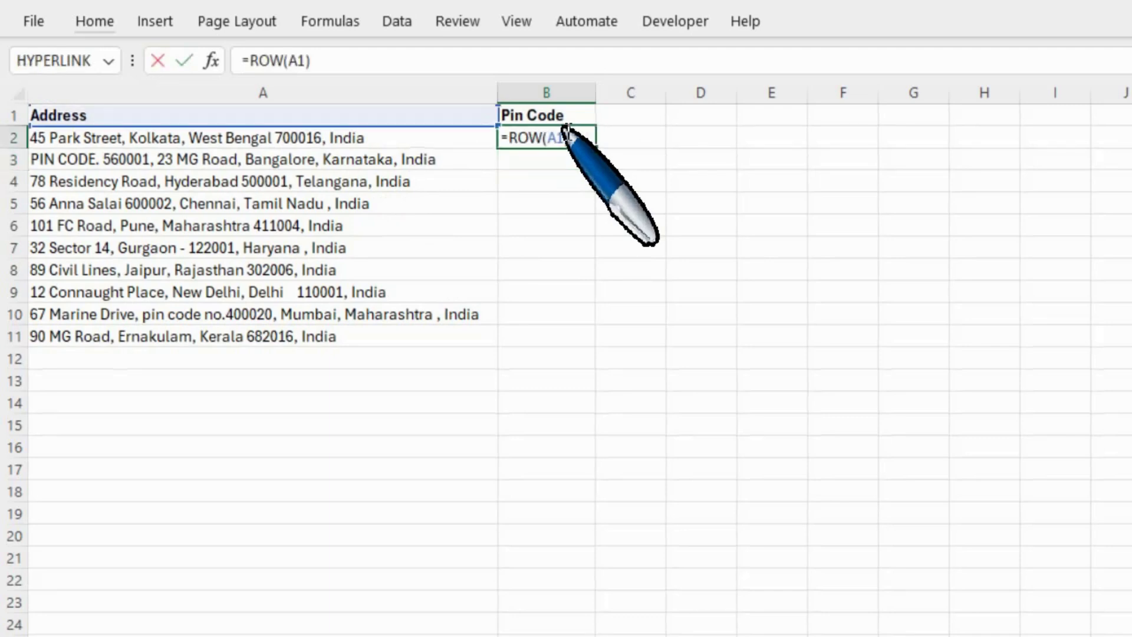
{"action": "key", "text": "BackSpace"}
{"action": "key", "text": "BackSpace"}
{"action": "key", "text": "BackSpace"}
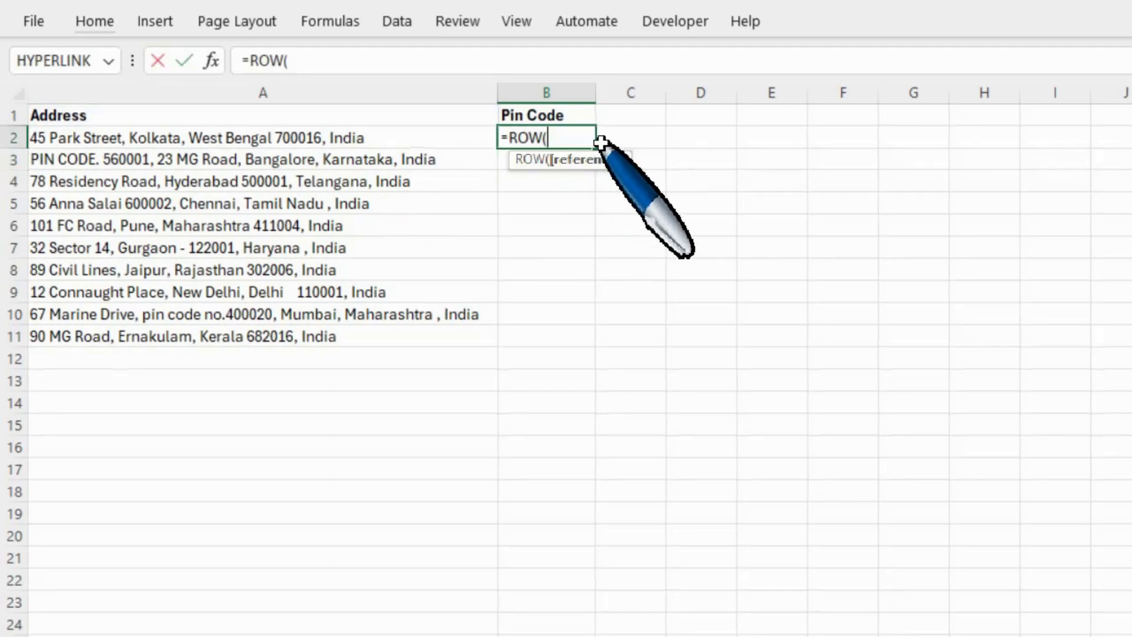
{"action": "key", "text": "Right"}
{"action": "key", "text": "Down"}
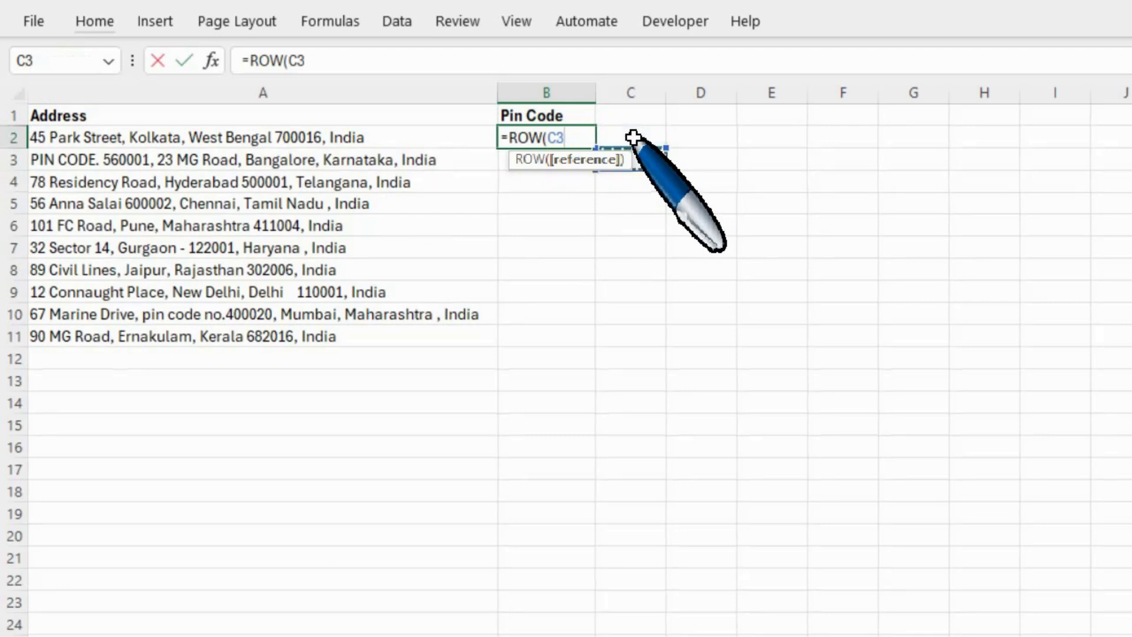
{"action": "key", "text": "Down"}
{"action": "key", "text": "Down"}
{"action": "key", "text": "Down"}
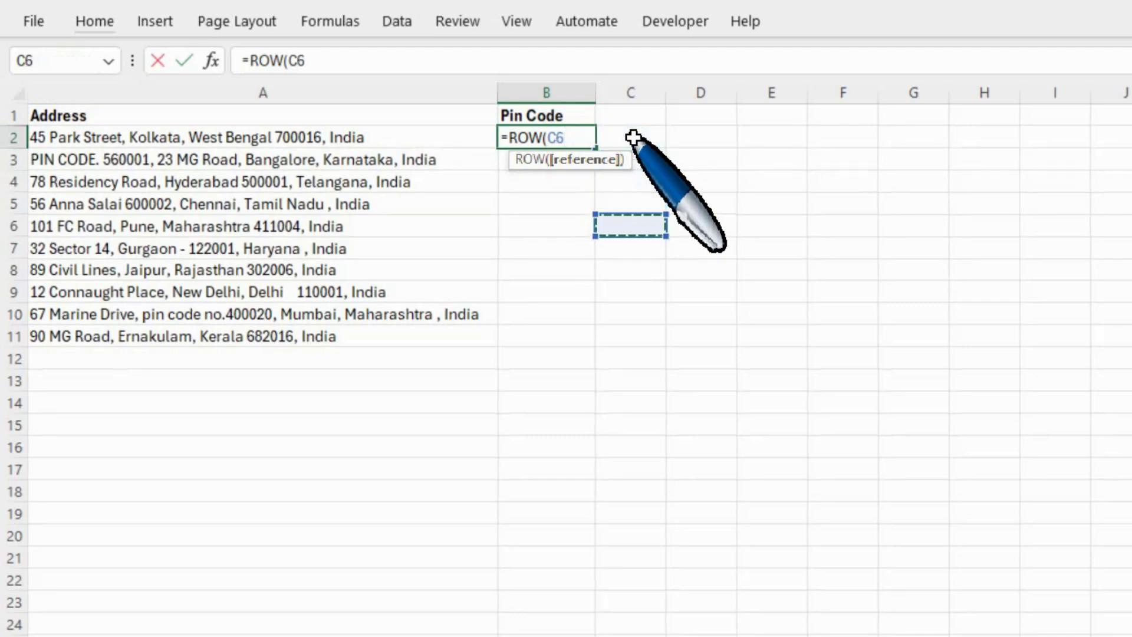
{"action": "type", "text": ")"}
{"action": "key", "text": "Return"}
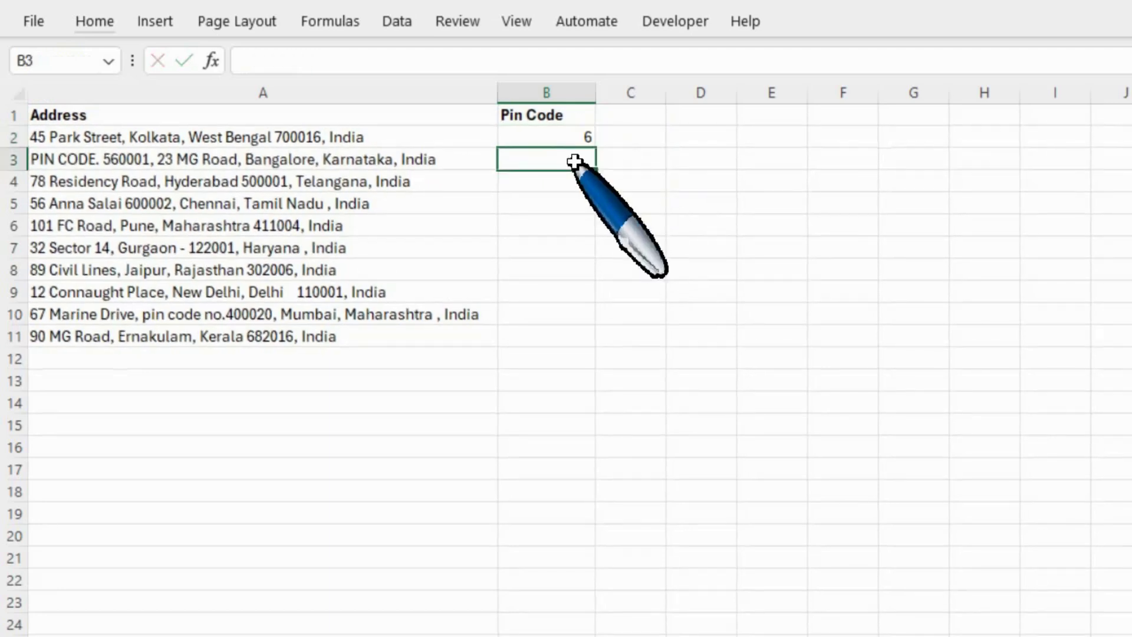
- Change B2's formula to =ROW(1:2), spilling 1 and 2 into B2:B3
{"action": "left_click", "coordinate": [566, 136]}
{"action": "double_click", "coordinate": [566, 137]}
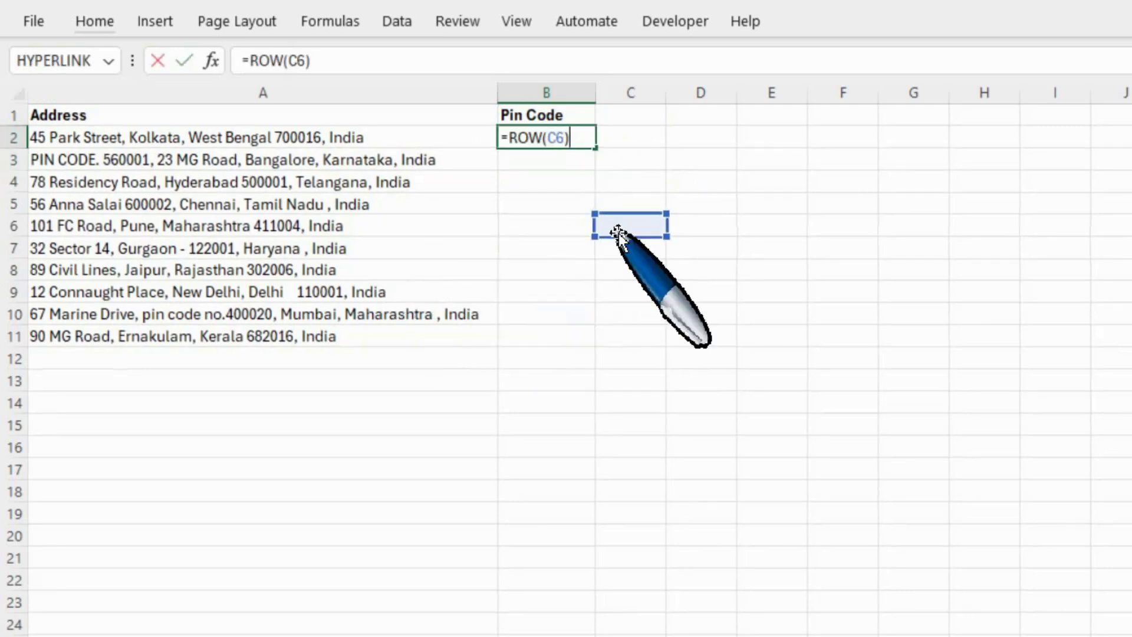
{"action": "key", "text": "BackSpace"}
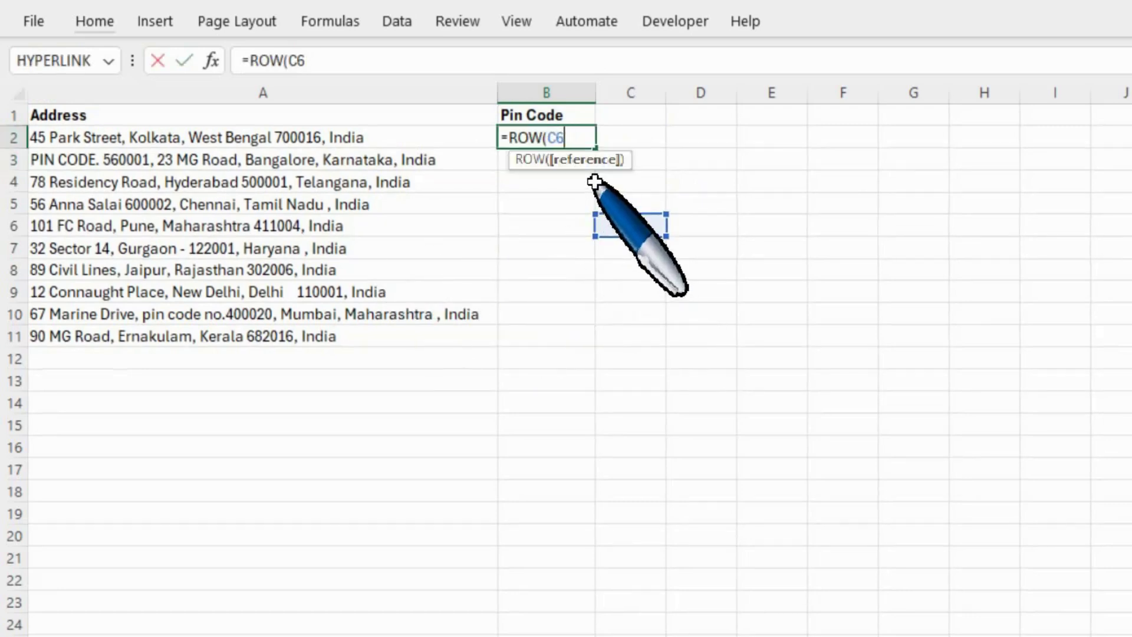
{"action": "key", "text": "BackSpace"}
{"action": "key", "text": "BackSpace"}
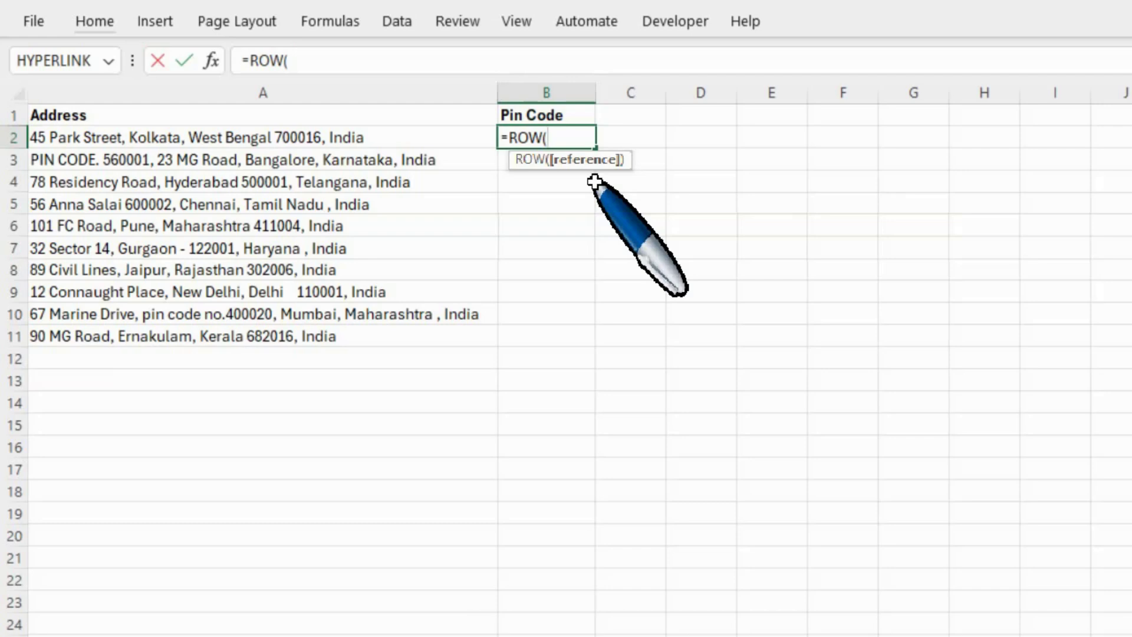
{"action": "type", "text": "1"}
{"action": "type", "text": ":2"}
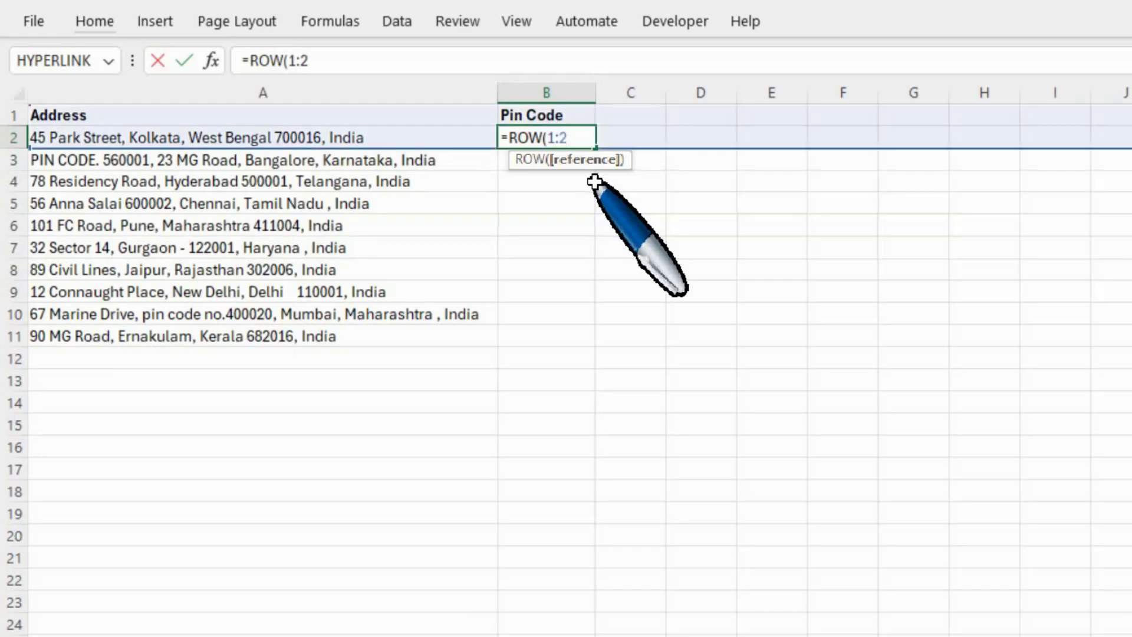
{"action": "type", "text": ")"}
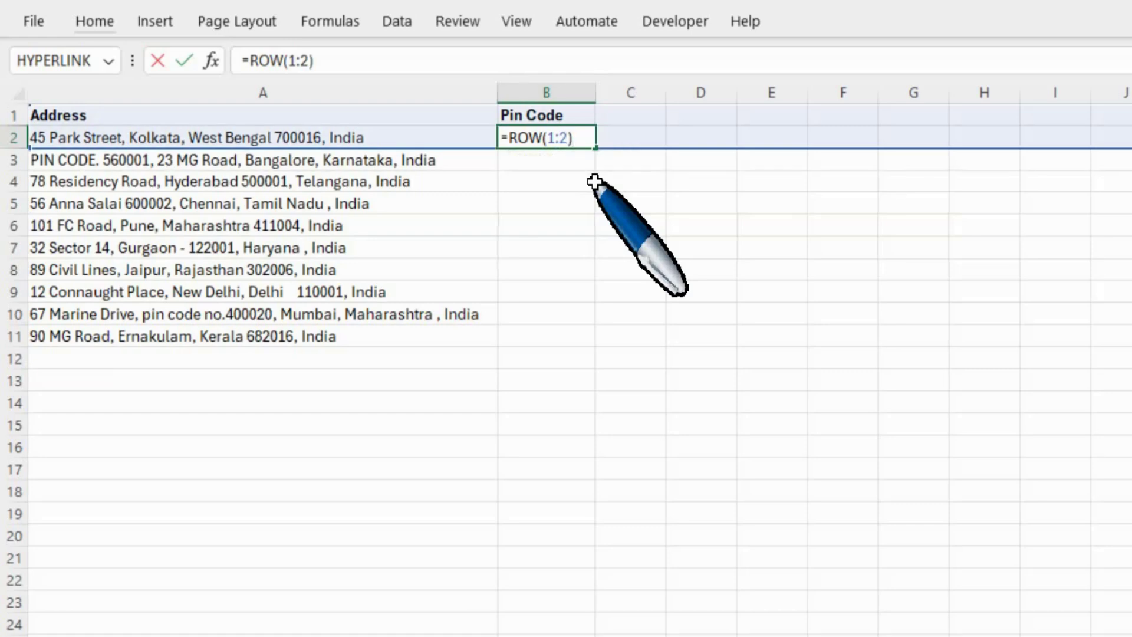
{"action": "key", "text": "Return"}
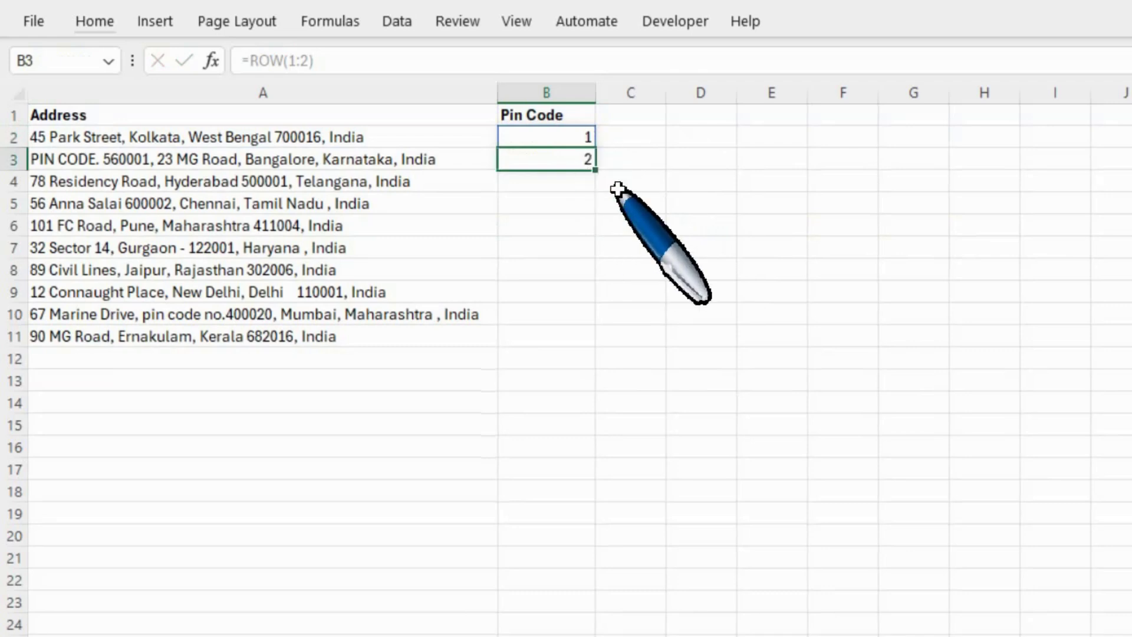
- Check B3's spilled 2 comes from B2, then evaluate 1:2 to {1;2} and cancel
{"action": "key", "text": "Delete"}
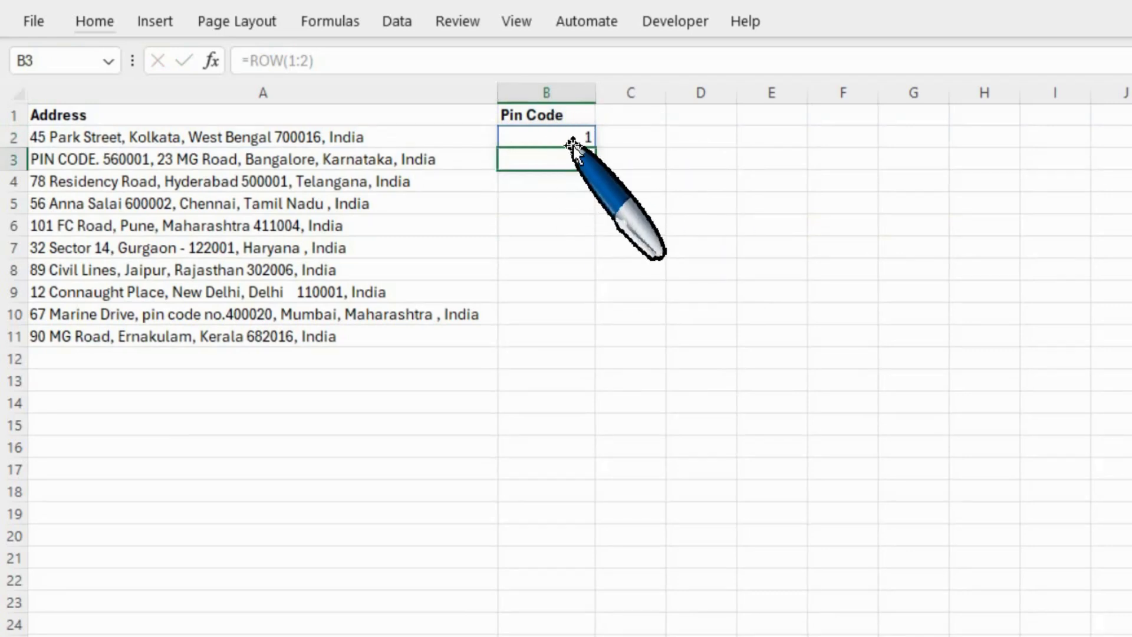
{"action": "key", "text": "ctrl+z"}
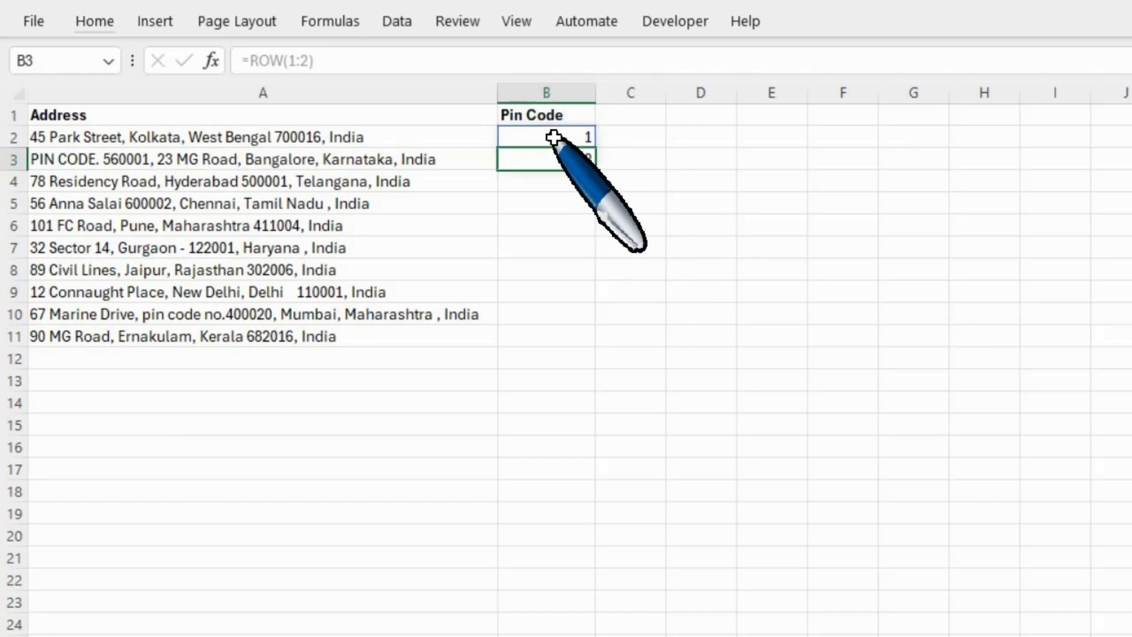
{"action": "left_click", "coordinate": [554, 138]}
{"action": "double_click", "coordinate": [554, 138]}
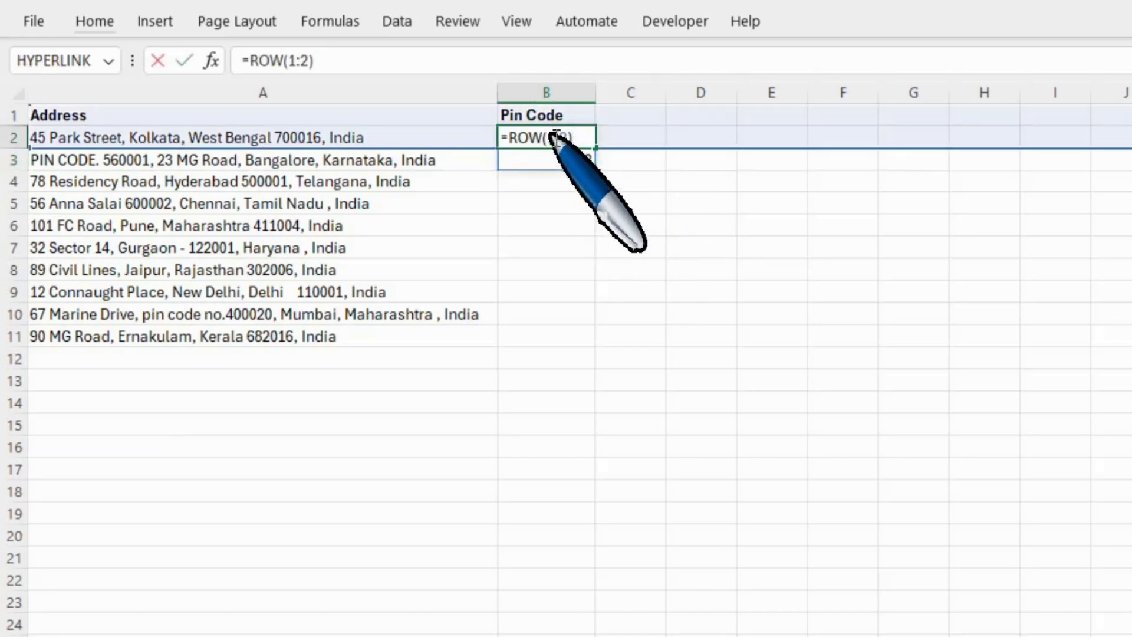
{"action": "key", "text": "shift+Home"}
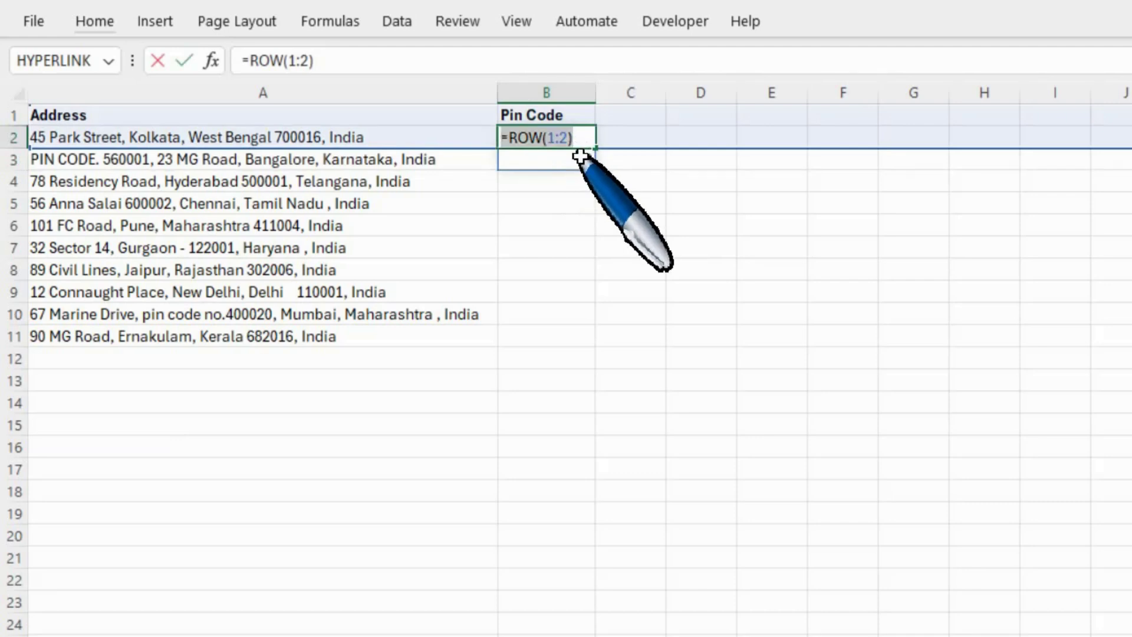
{"action": "key", "text": "shift+Right"}
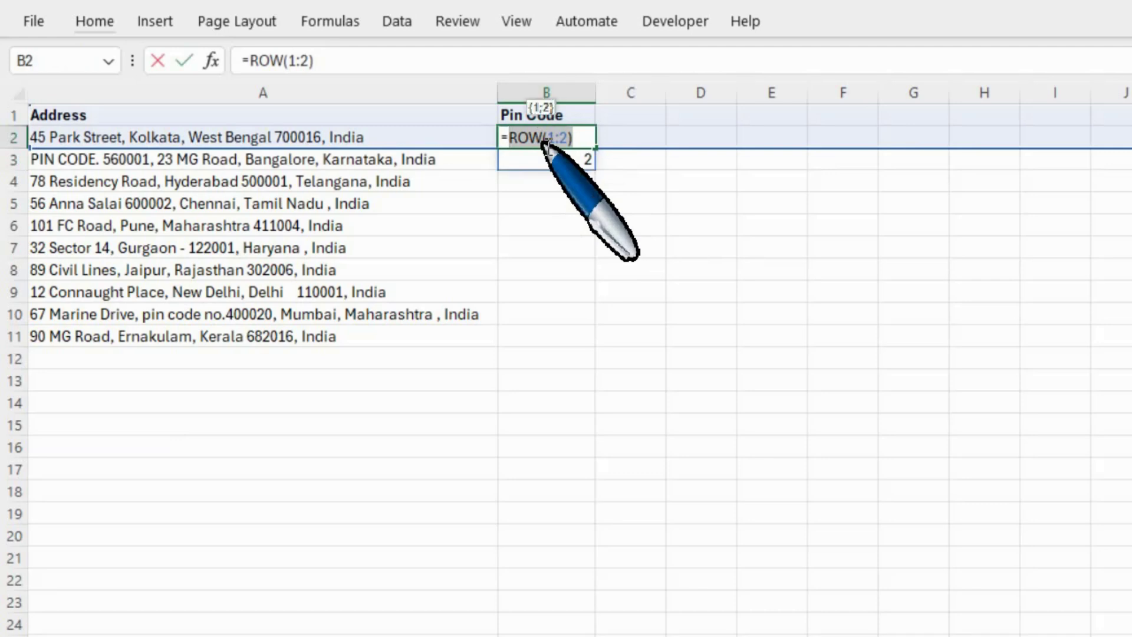
{"action": "key", "text": "shift+Right"}
{"action": "key", "text": "shift+Right"}
{"action": "key", "text": "shift+Right"}
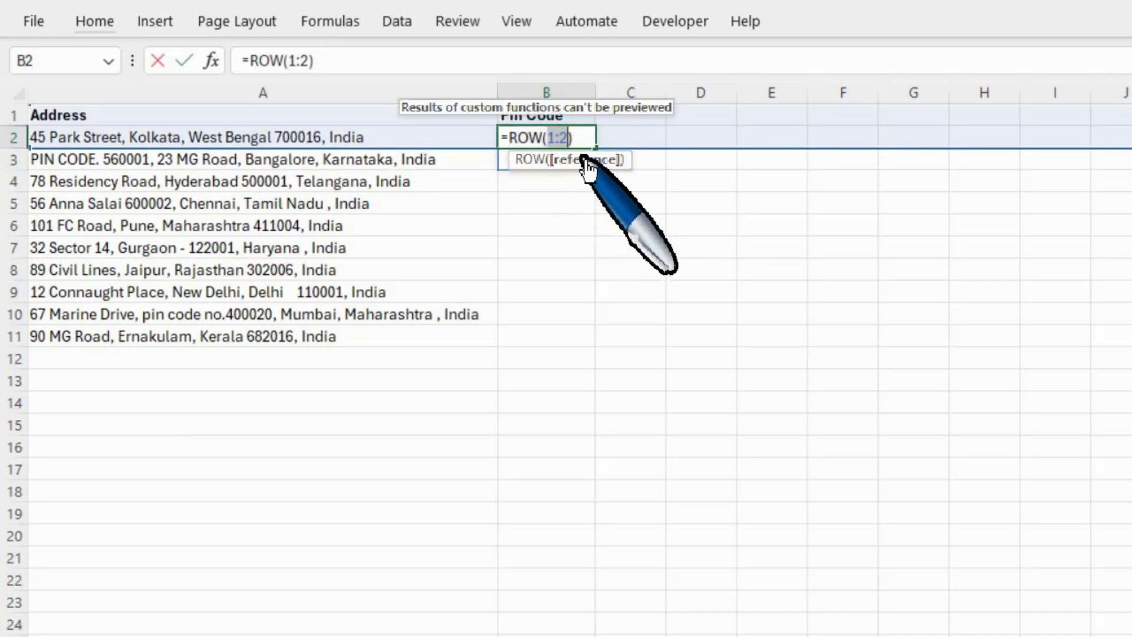
{"action": "key", "text": "F9"}
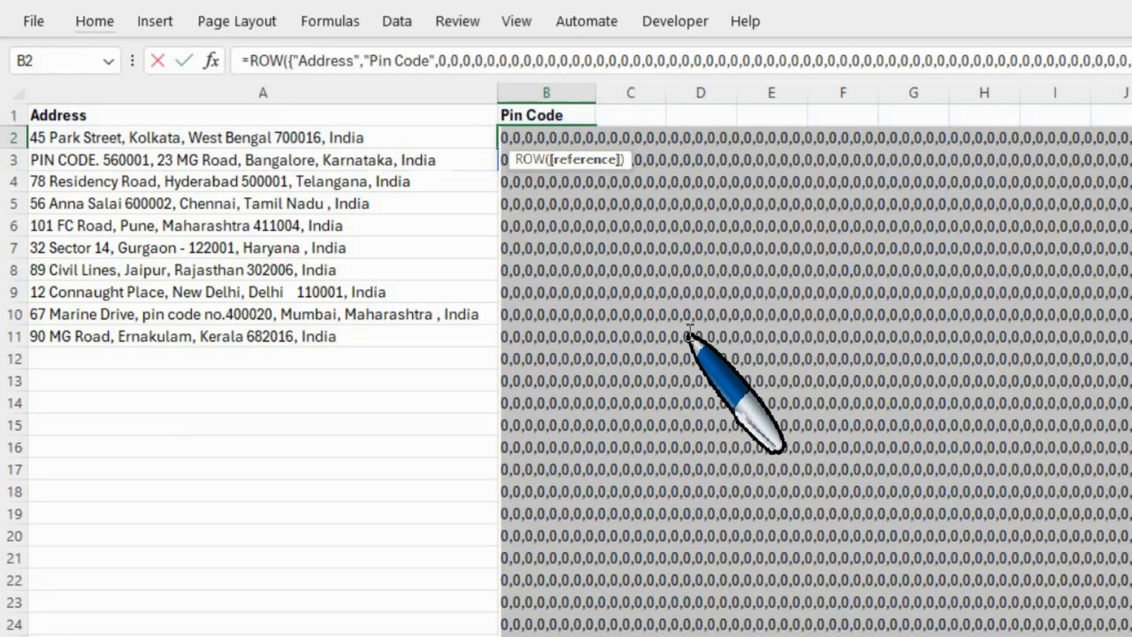
{"action": "key", "text": "Escape"}
{"action": "key", "text": "F2"}
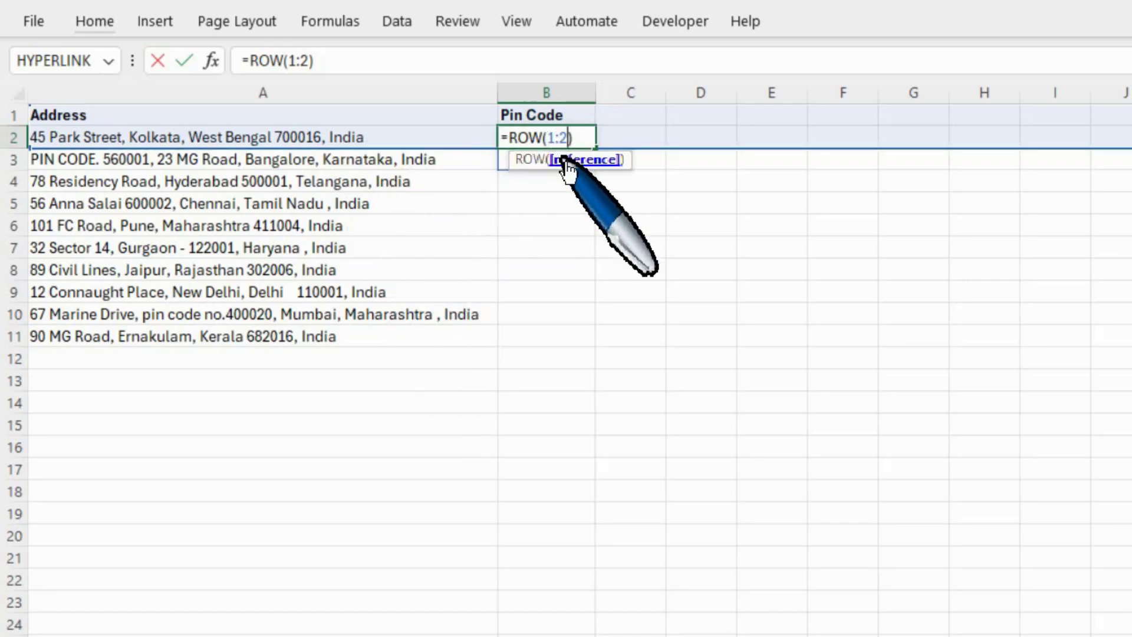
- Rewrite B2 as =ROW("1:"&LEN(A2)) and try entering it, triggering the formula-problem warning
{"action": "key", "text": "BackSpace"}
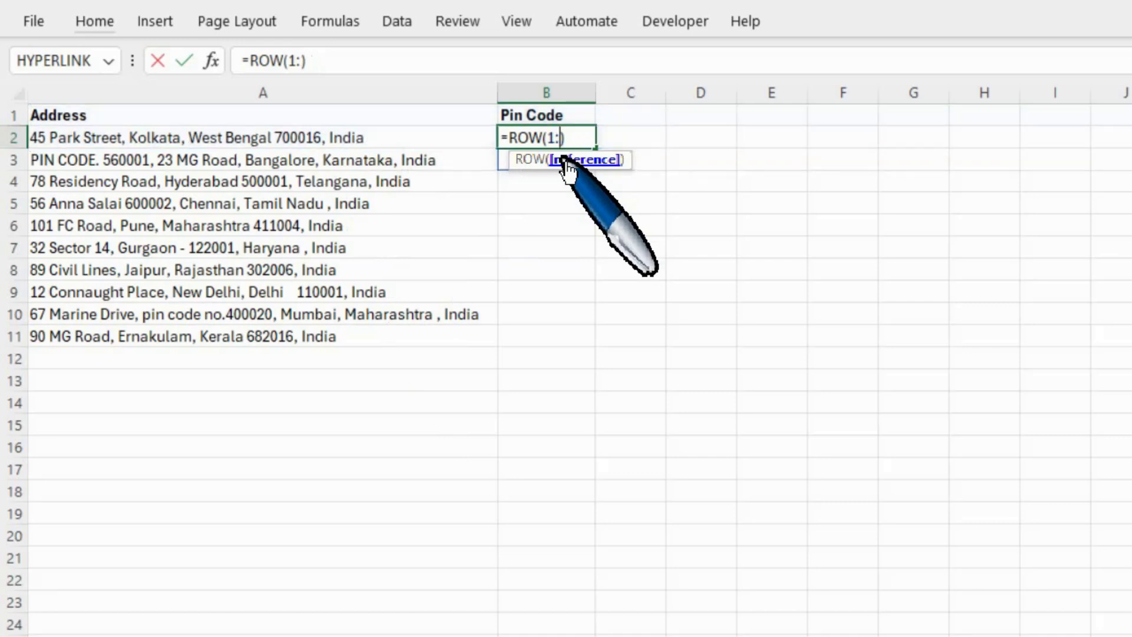
{"action": "type", "text": "\""}
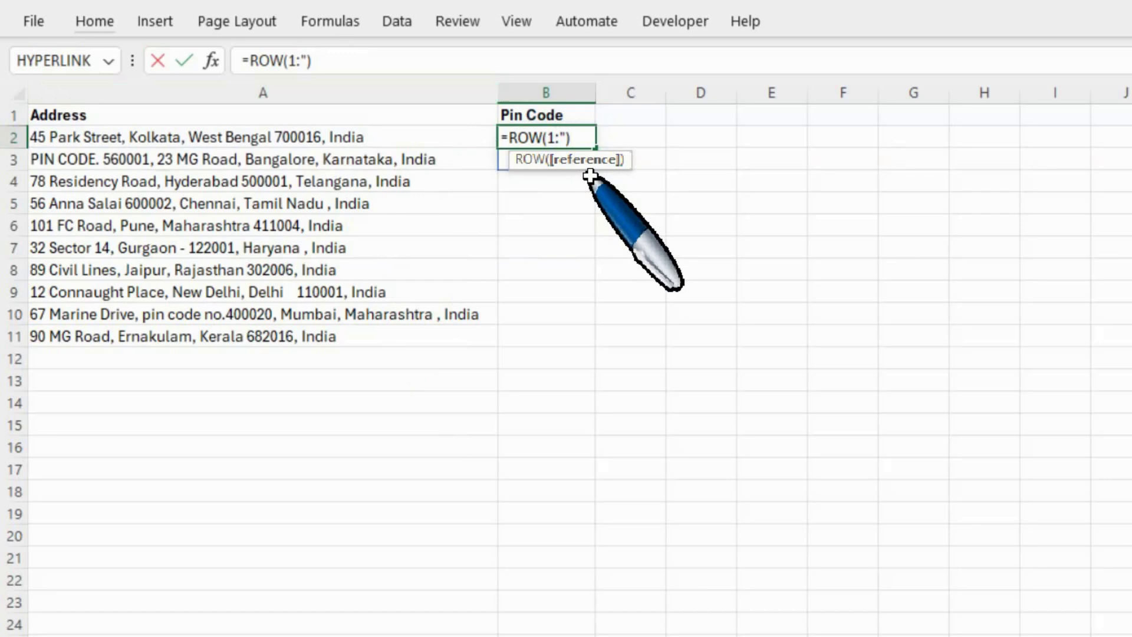
{"action": "type", "text": "\""}
{"action": "type", "text": "&"}
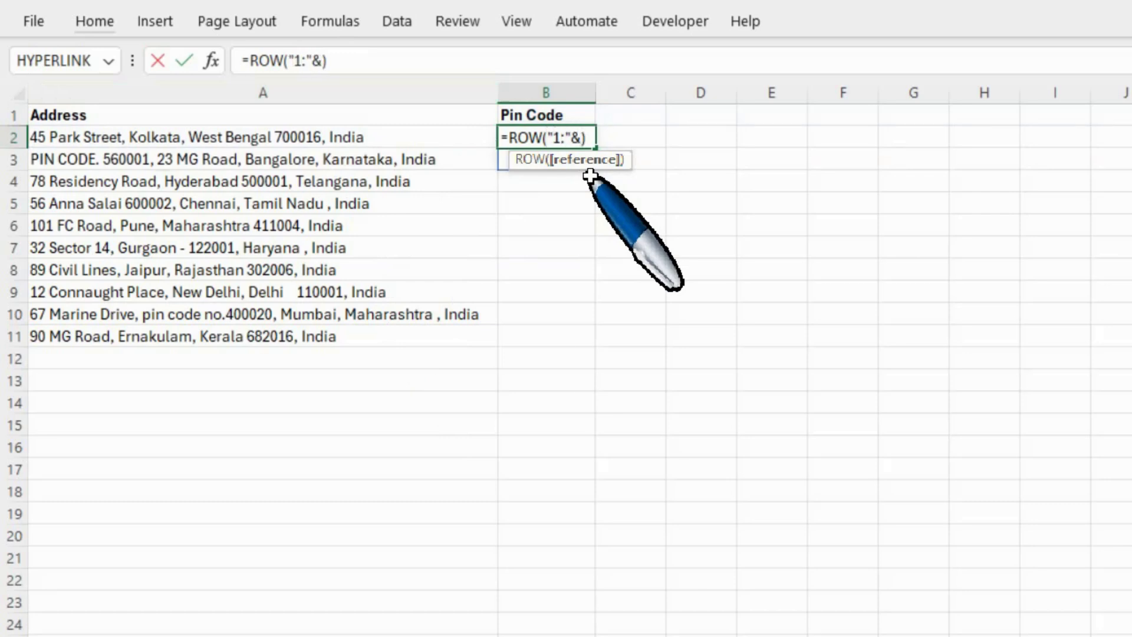
{"action": "type", "text": "len"}
{"action": "key", "text": "Tab"}
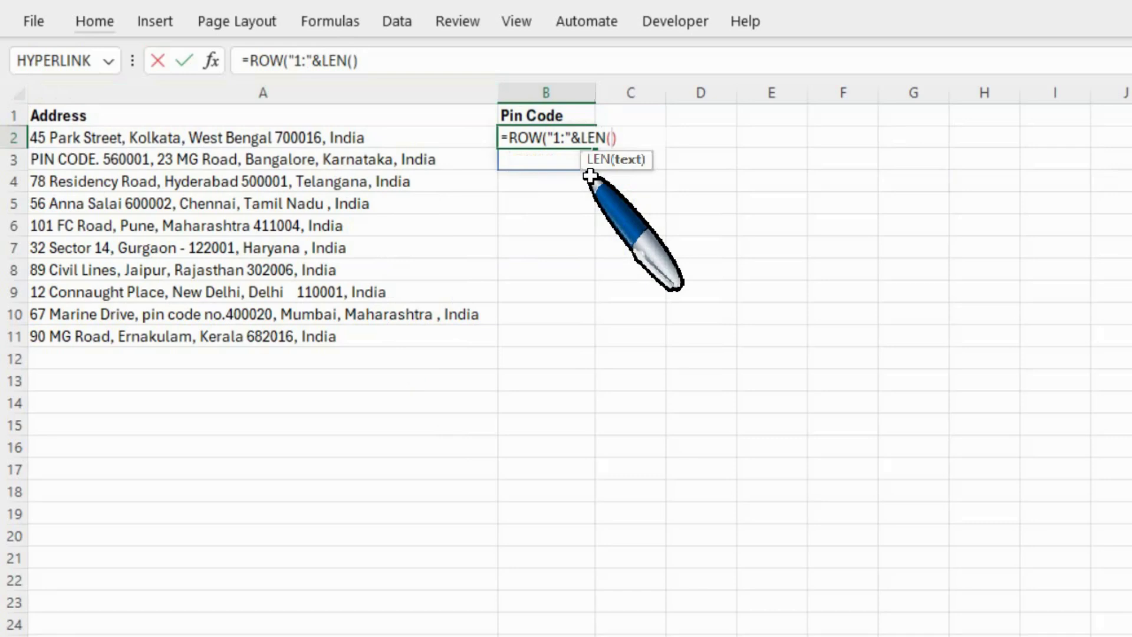
{"action": "left_click", "coordinate": [321, 141]}
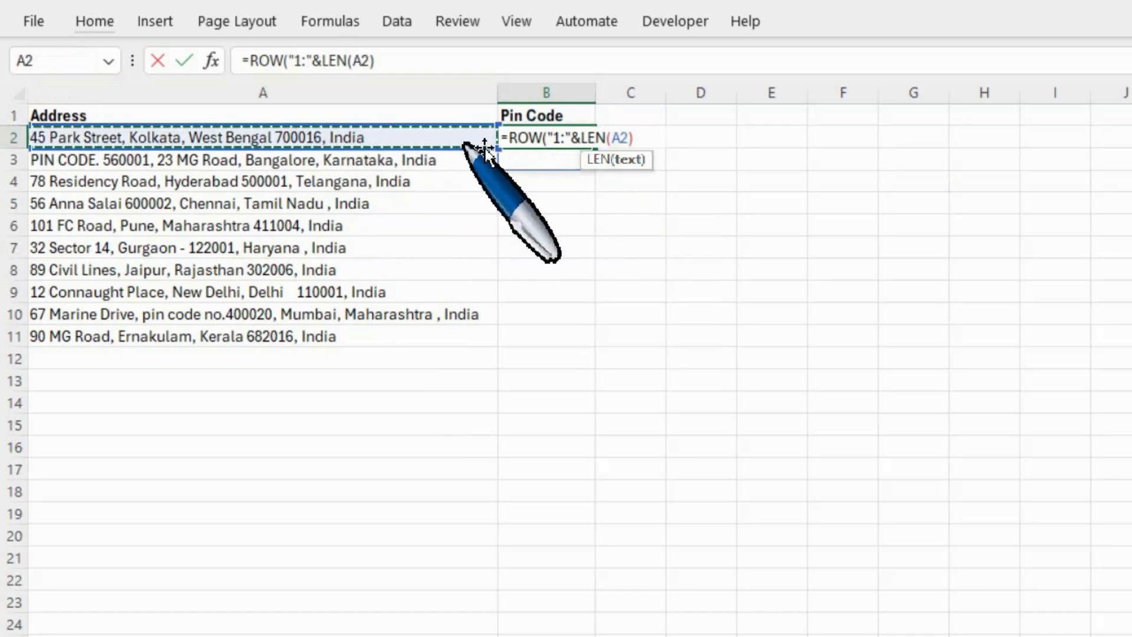
{"action": "type", "text": ")"}
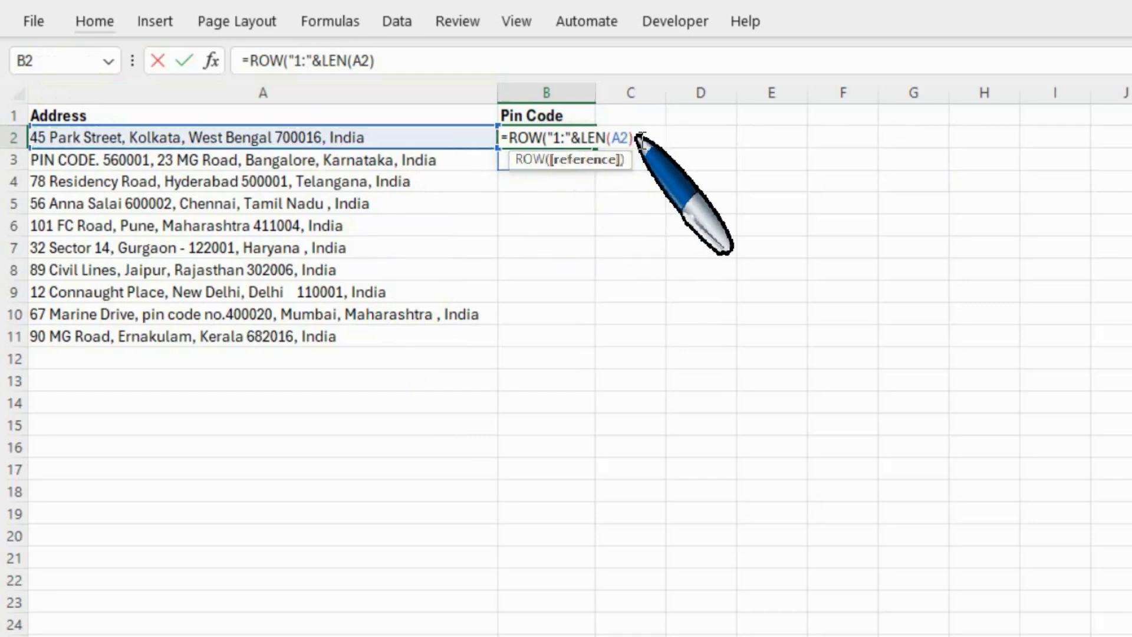
{"action": "type", "text": ")"}
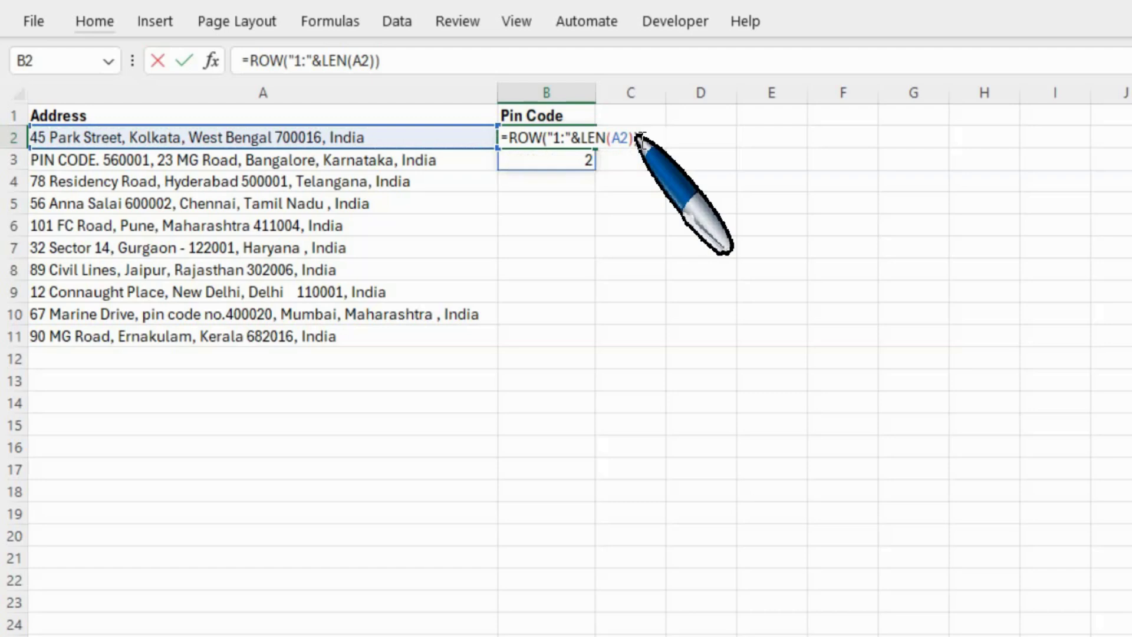
{"action": "key", "text": "Return"}
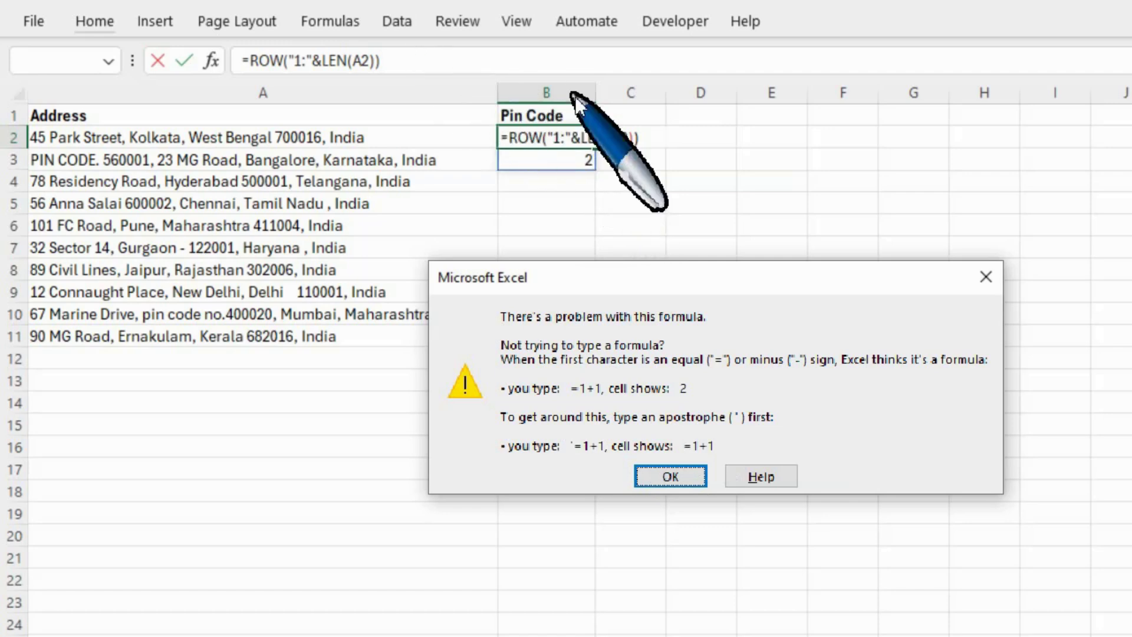
- Dismiss the warning and make B2 =ROW(INDIRECT("1:"&LEN(A2))), spilling 1, 2, 3…
{"action": "key", "text": "Return"}
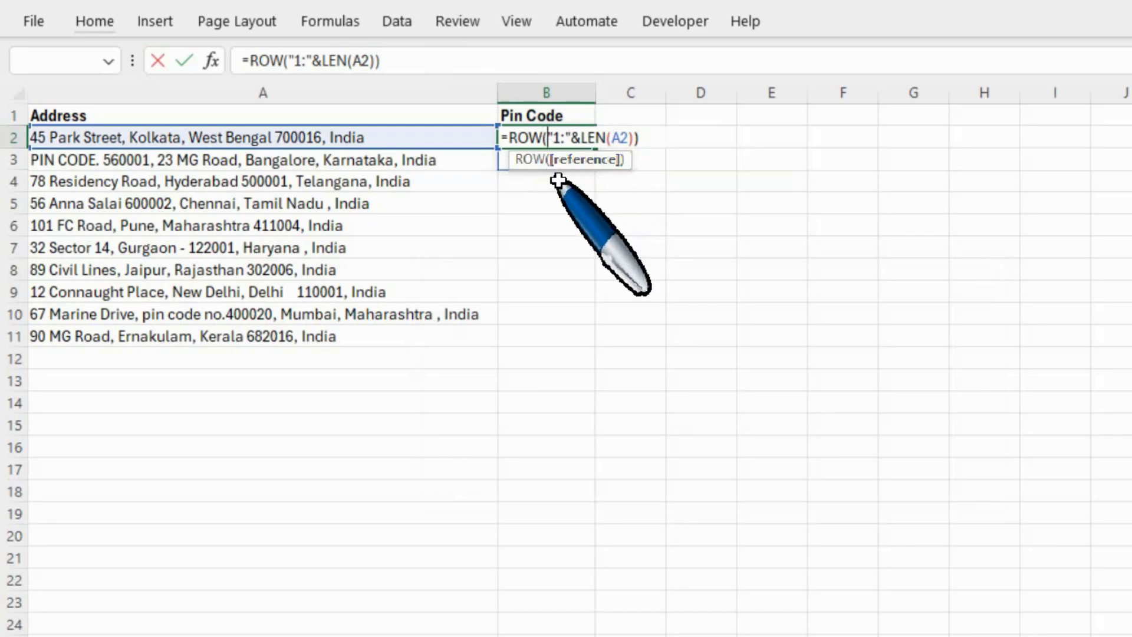
{"action": "type", "text": "indi"}
{"action": "key", "text": "Tab"}
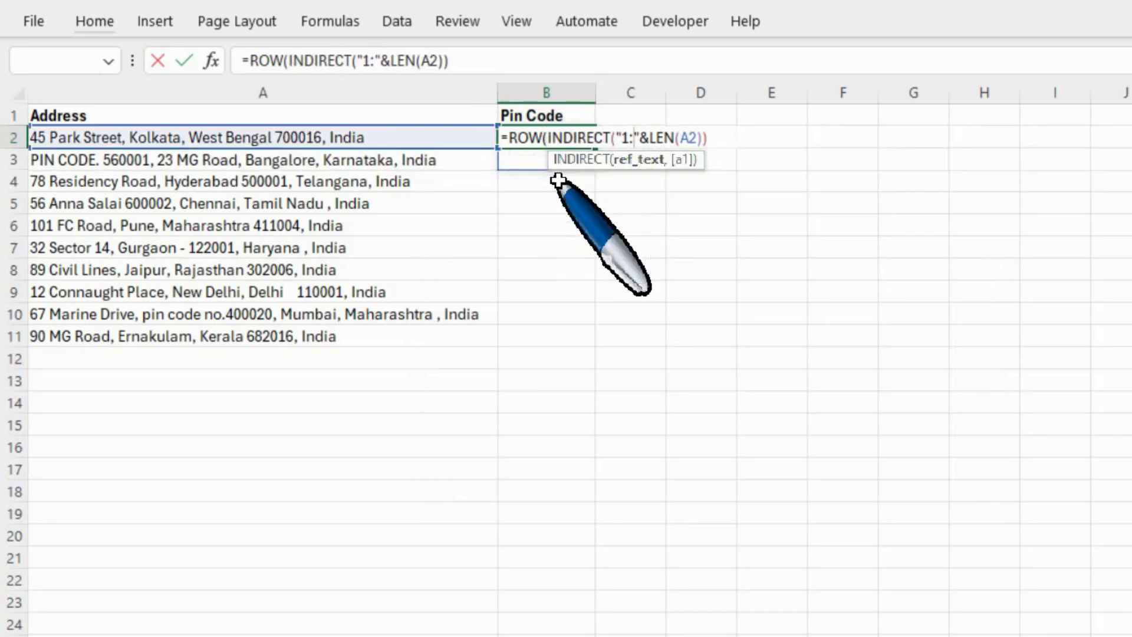
{"action": "key", "text": "Left"}
{"action": "key", "text": "Left"}
{"action": "key", "text": "Left"}
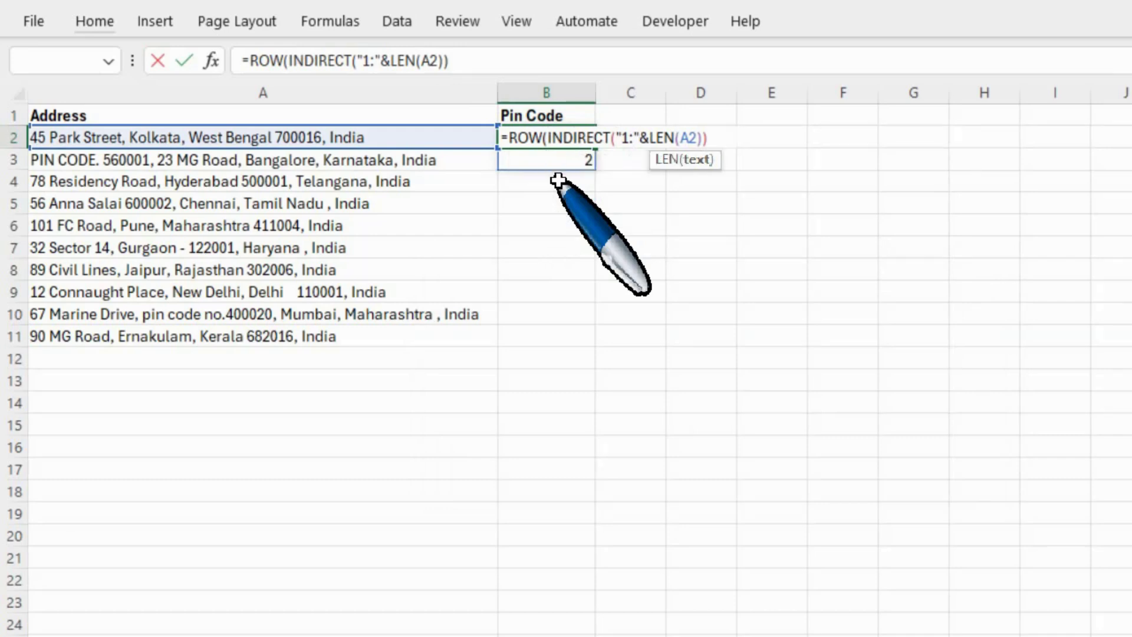
{"action": "key", "text": "Right"}
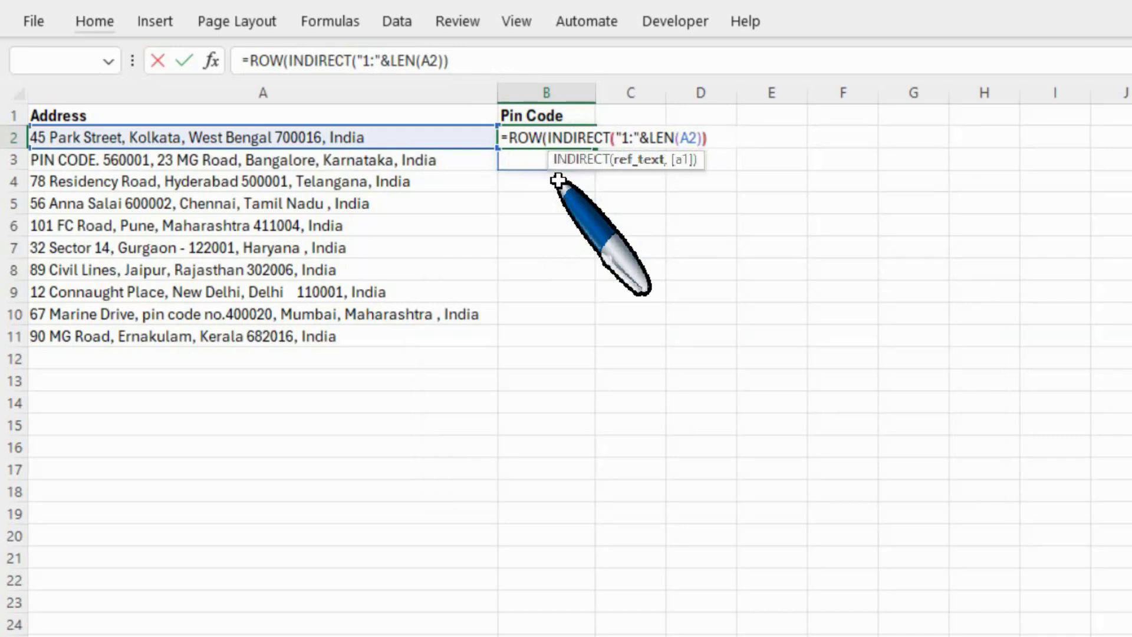
{"action": "key", "text": "Right"}
{"action": "type", "text": ")"}
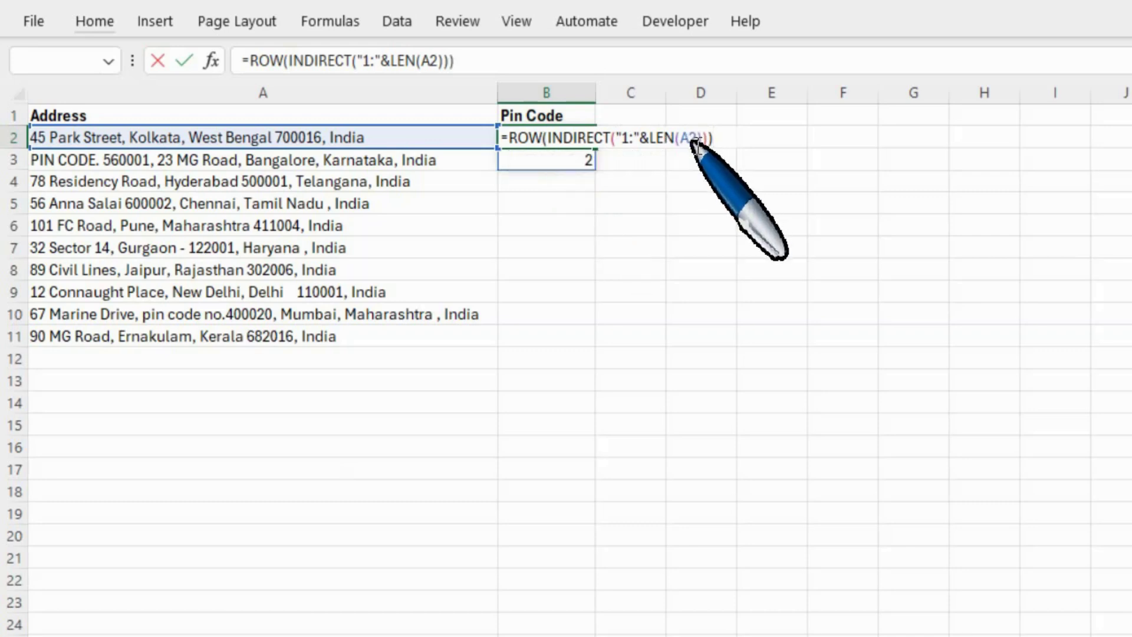
{"action": "key", "text": "Return"}
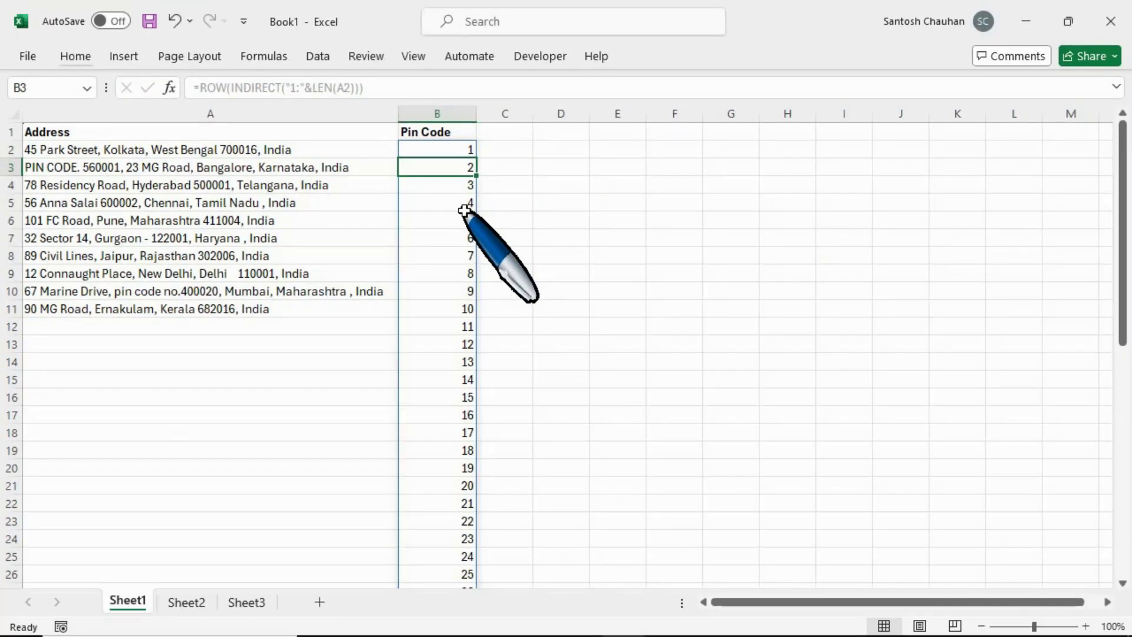
- Scroll to confirm the spilled numbers stop at 50, then select D2 for a check
{"action": "scroll", "coordinate": [441, 324], "scroll_direction": "down", "scroll_amount": 2}
{"action": "scroll", "coordinate": [440, 323], "scroll_direction": "down", "scroll_amount": 4}
{"action": "scroll", "coordinate": [442, 324], "scroll_direction": "down", "scroll_amount": 4}
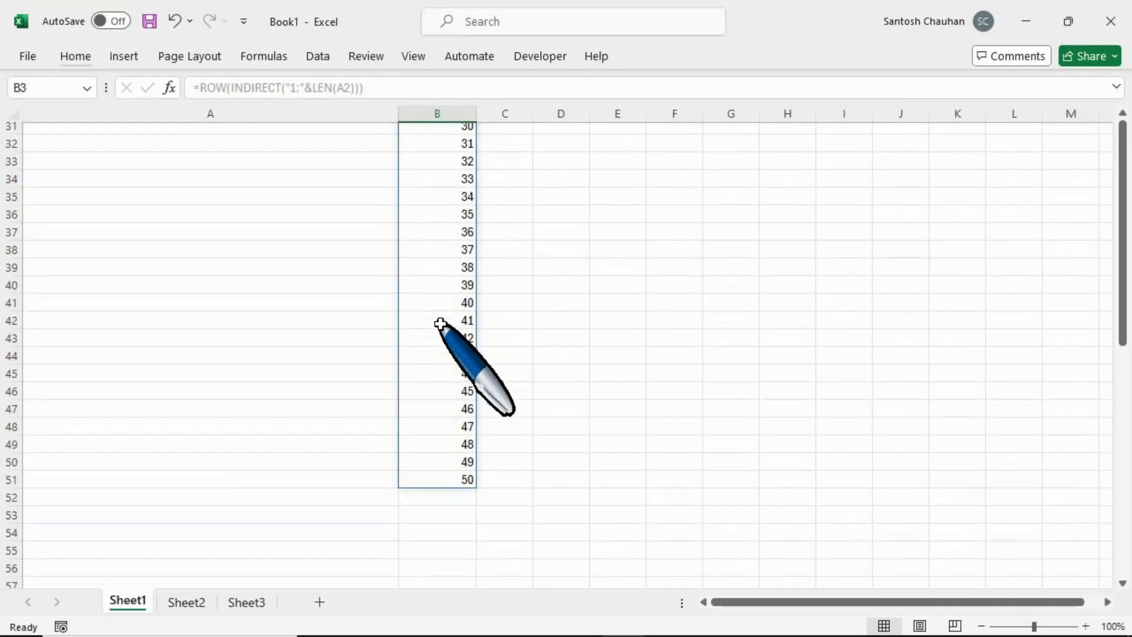
{"action": "scroll", "coordinate": [433, 384], "scroll_direction": "down", "scroll_amount": 1}
{"action": "scroll", "coordinate": [476, 272], "scroll_direction": "up", "scroll_amount": 4}
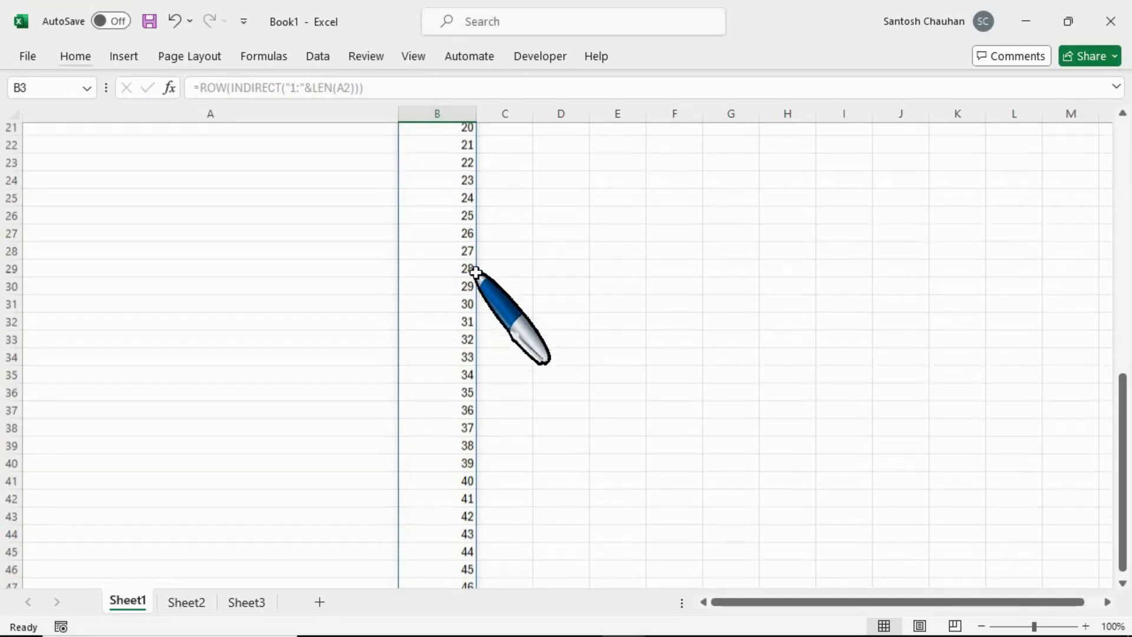
{"action": "scroll", "coordinate": [476, 272], "scroll_direction": "up", "scroll_amount": 2}
{"action": "scroll", "coordinate": [476, 272], "scroll_direction": "up", "scroll_amount": 3}
{"action": "scroll", "coordinate": [476, 272], "scroll_direction": "up", "scroll_amount": 2}
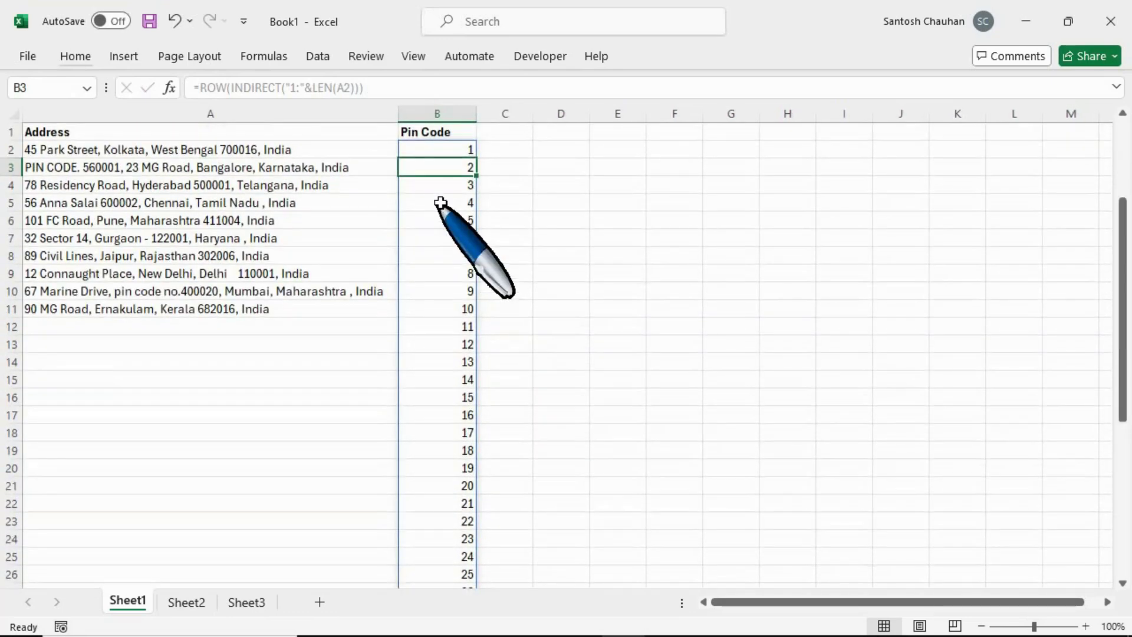
{"action": "left_click", "coordinate": [438, 155]}
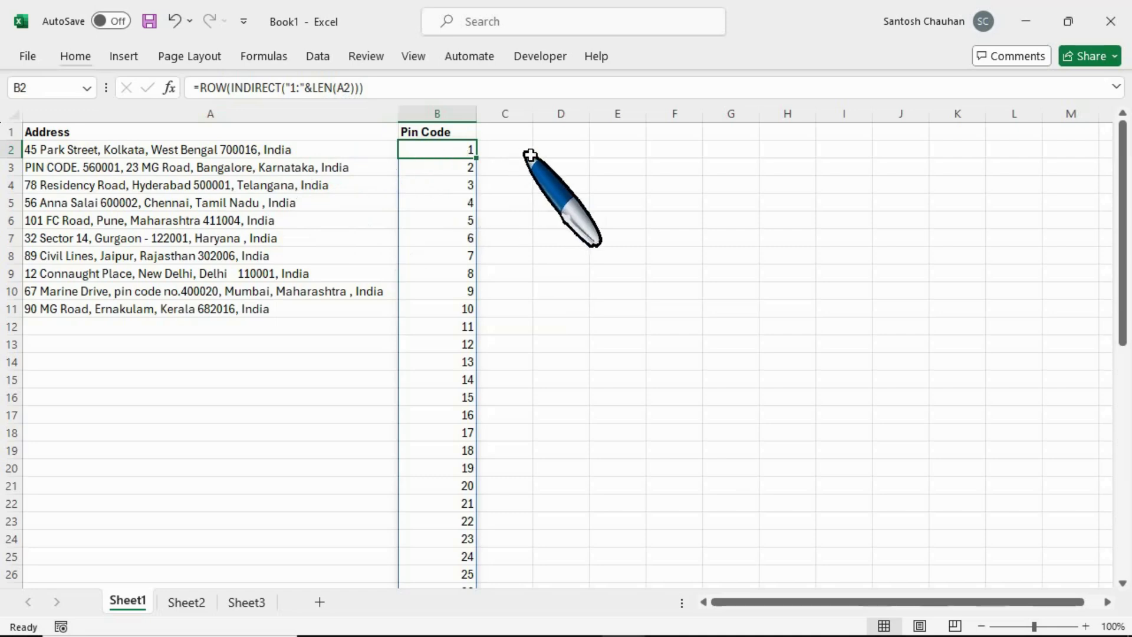
{"action": "left_click", "coordinate": [549, 153]}
- Enter =LEN(A2) in D2, showing 50 to match column B's last spilled number
{"action": "type", "text": "=L"}
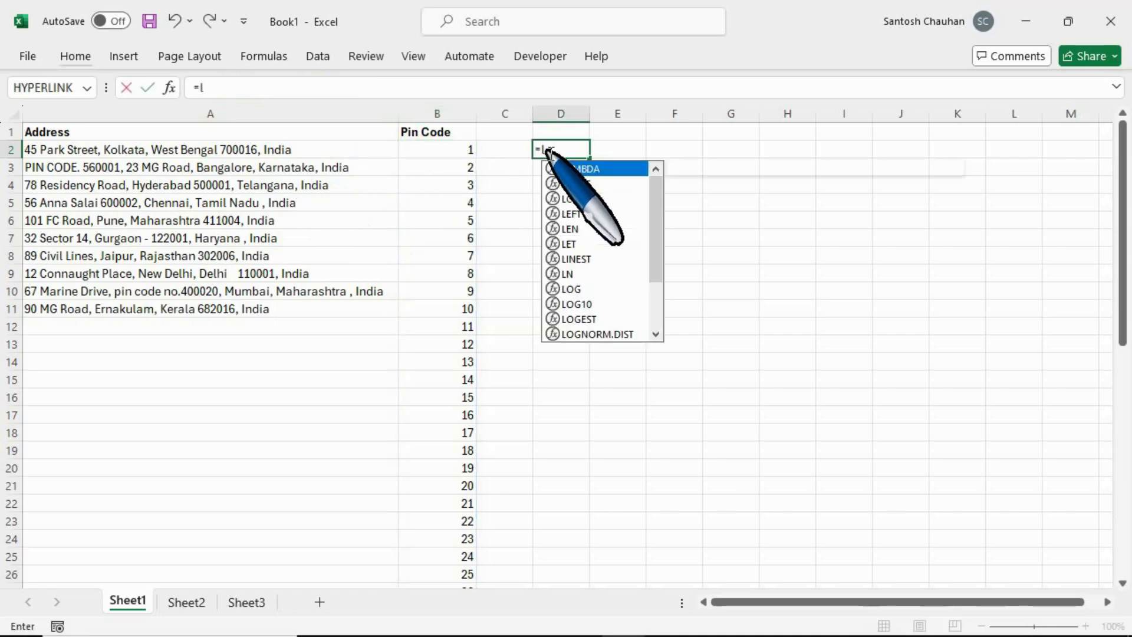
{"action": "type", "text": "EN("}
{"action": "key", "text": "Left"}
{"action": "key", "text": "Left"}
{"action": "key", "text": "Left"}
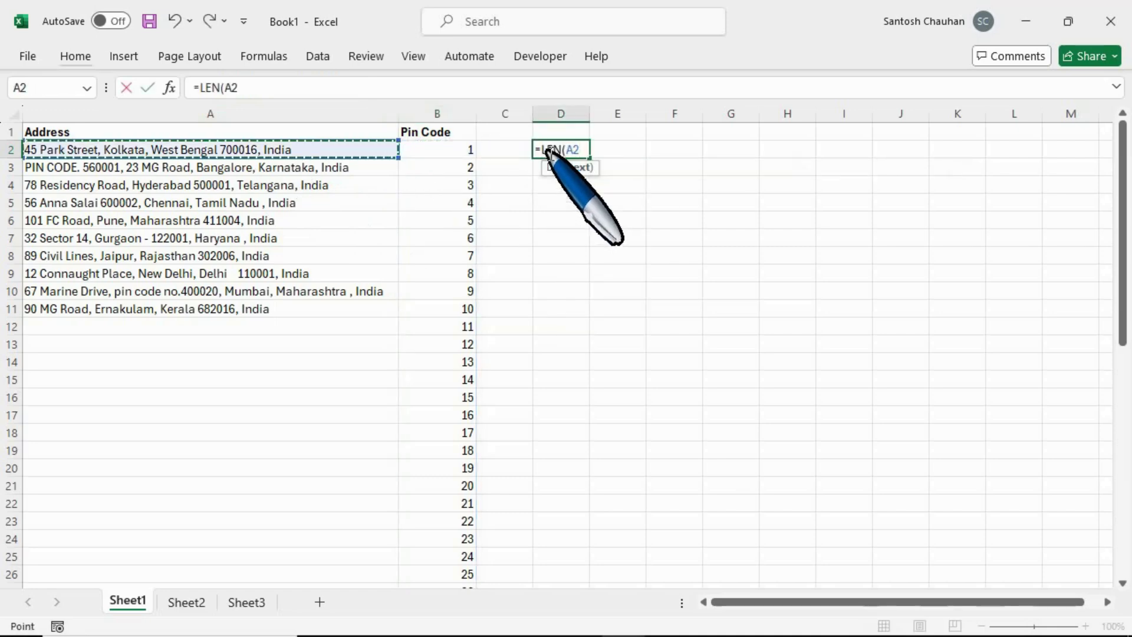
{"action": "type", "text": ")"}
{"action": "key", "text": "Return"}
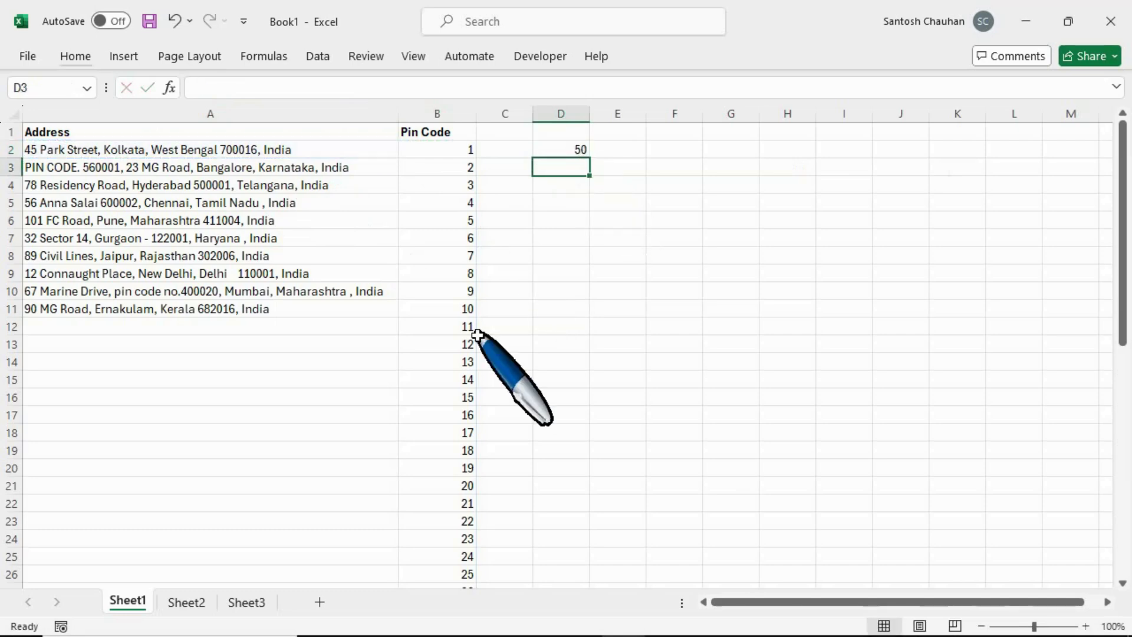
{"action": "scroll", "coordinate": [470, 395], "scroll_direction": "down", "scroll_amount": 7}
{"action": "scroll", "coordinate": [470, 400], "scroll_direction": "down", "scroll_amount": 4}
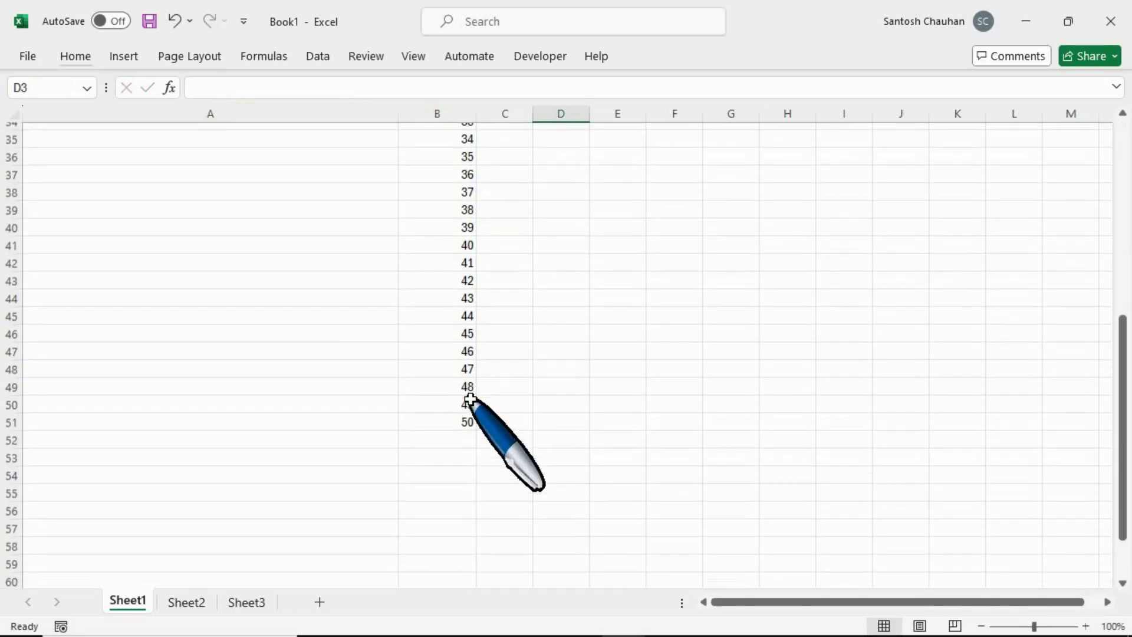
{"action": "scroll", "coordinate": [470, 400], "scroll_direction": "up", "scroll_amount": 9}
{"action": "scroll", "coordinate": [470, 400], "scroll_direction": "up", "scroll_amount": 3}
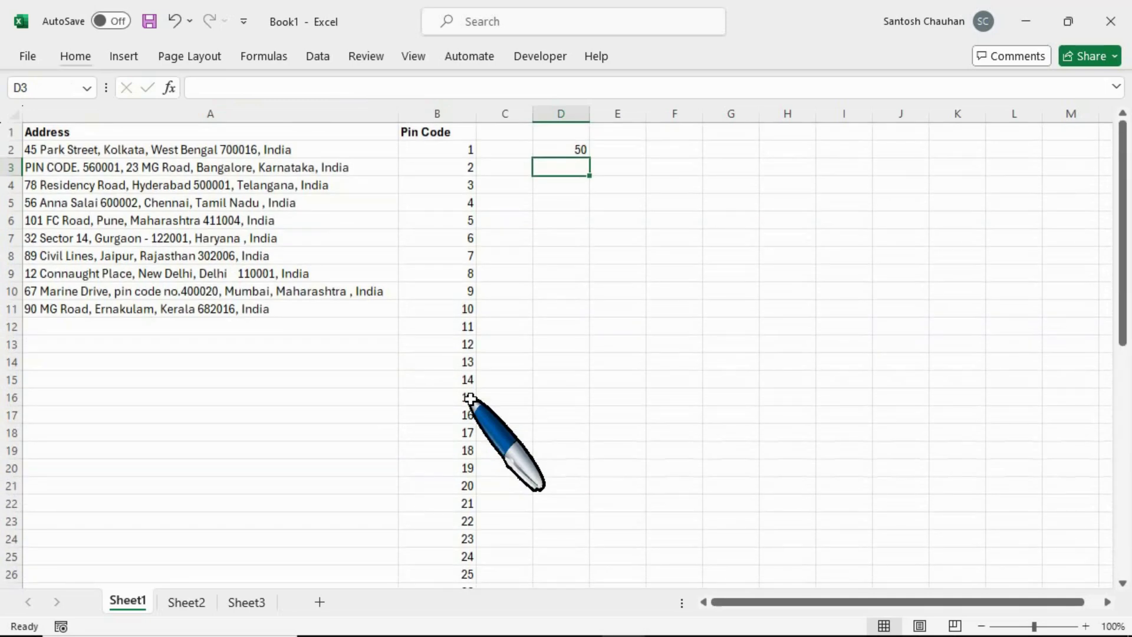
{"action": "left_click", "coordinate": [457, 151]}
{"action": "double_click", "coordinate": [457, 152]}
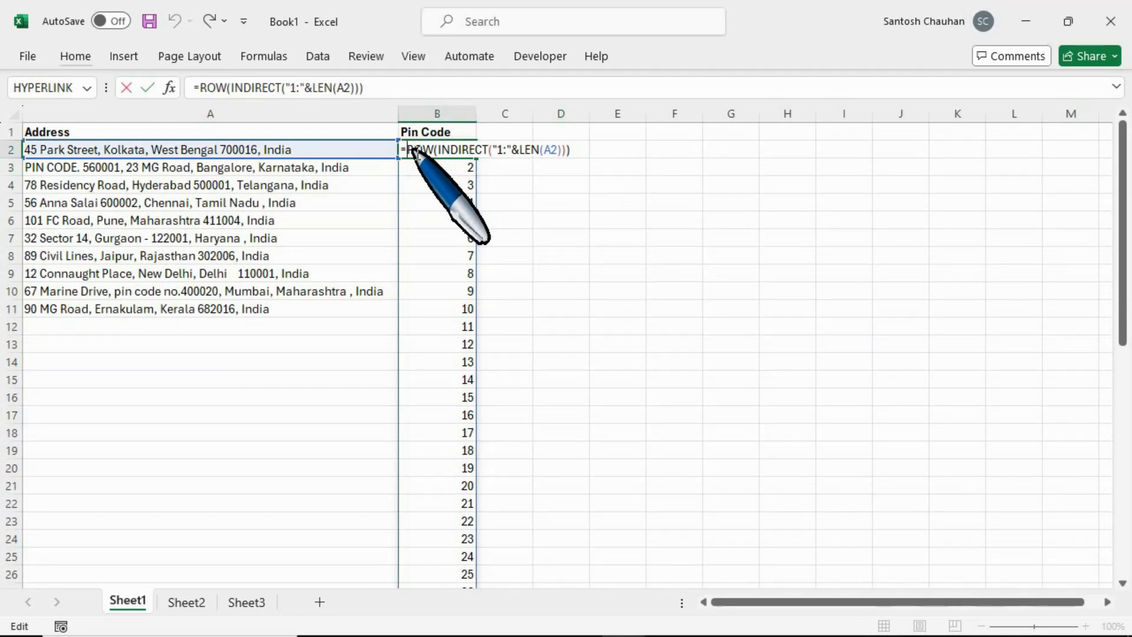
- Change B2 to =MID(A2,ROW(INDIRECT("1:"&LEN(A2))),6), spilling slices like "45 Par"
{"action": "type", "text": "mi"}
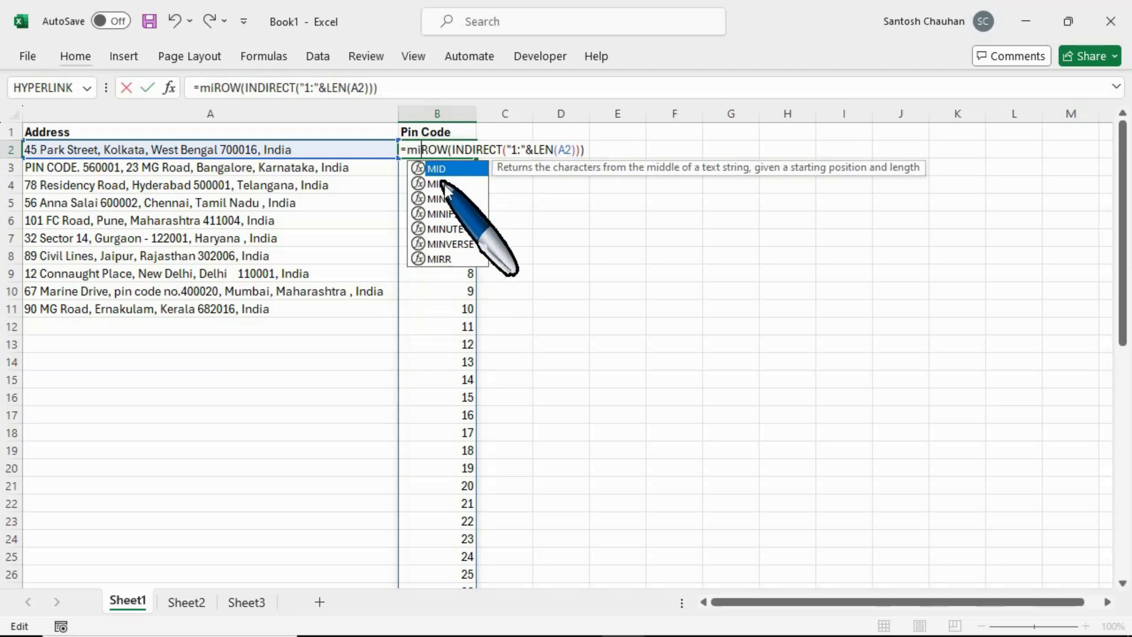
{"action": "double_click", "coordinate": [437, 171]}
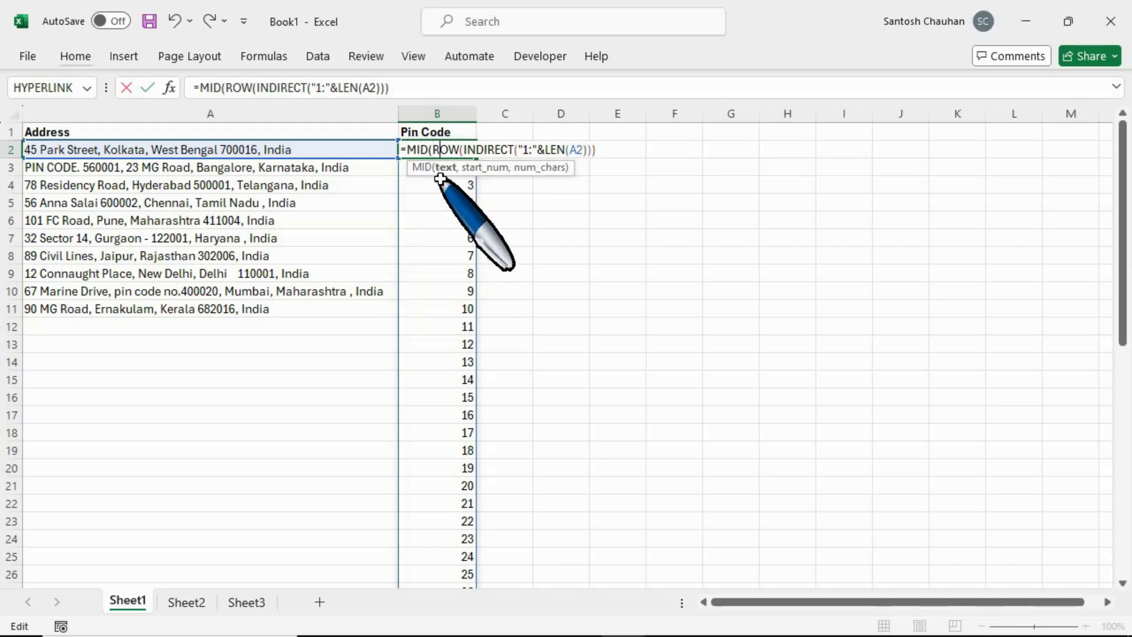
{"action": "type", "text": "a2"}
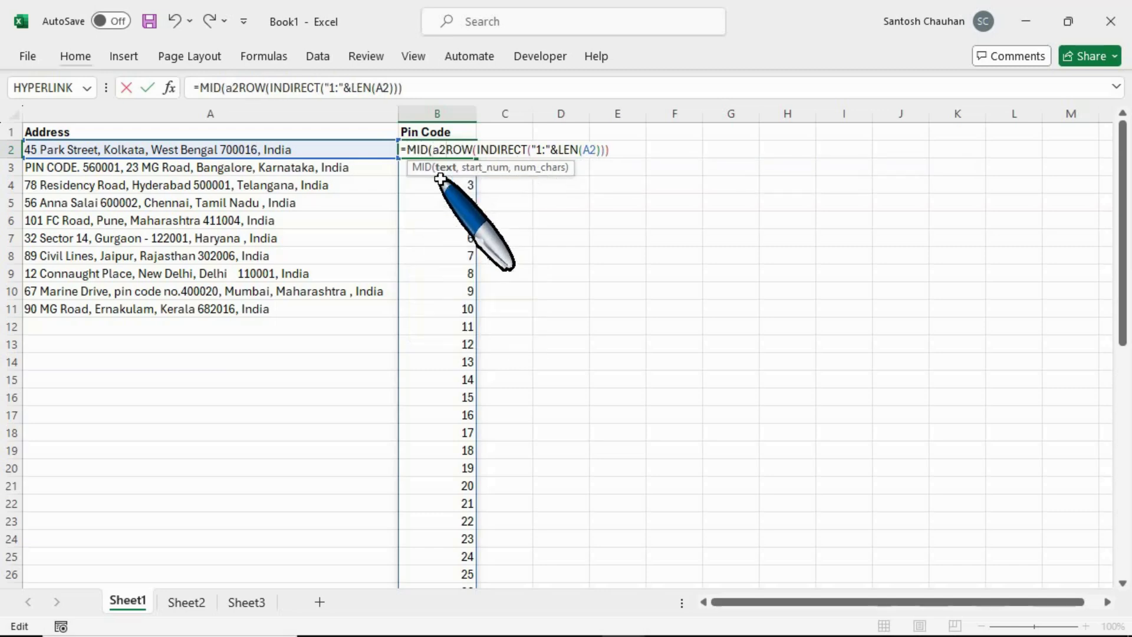
{"action": "type", "text": ","}
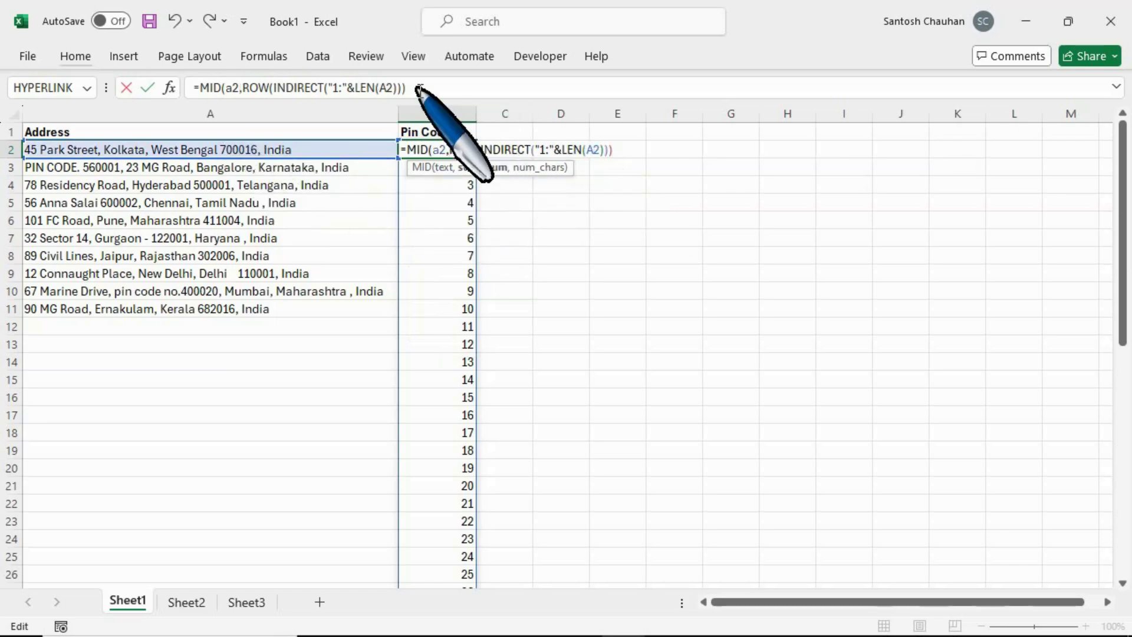
{"action": "left_click", "coordinate": [626, 151]}
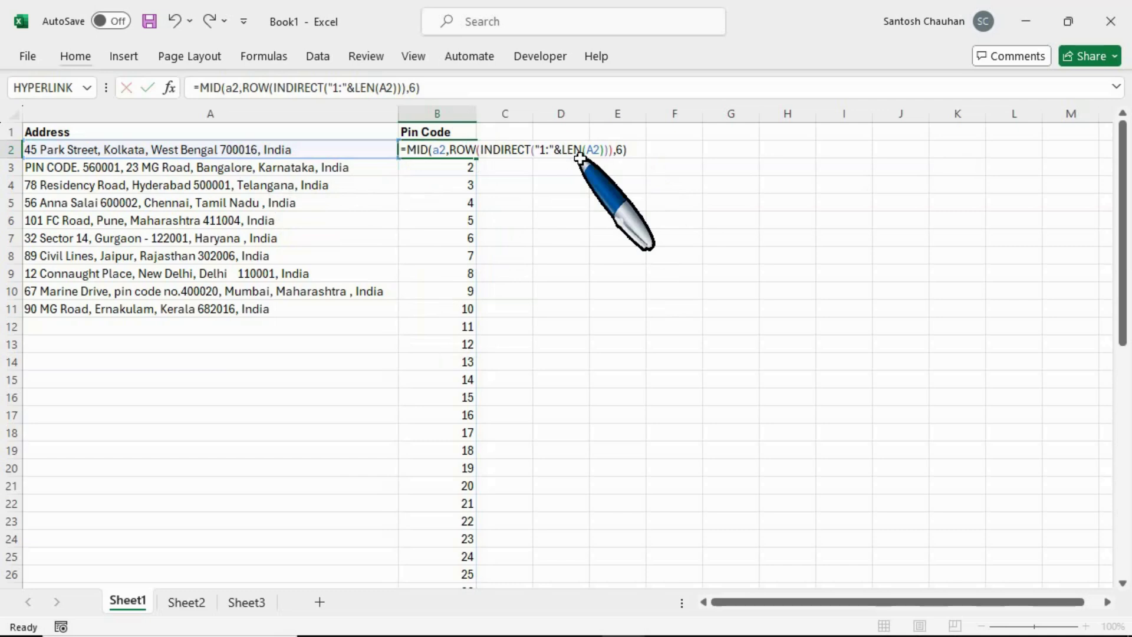
{"action": "key", "text": "Return"}
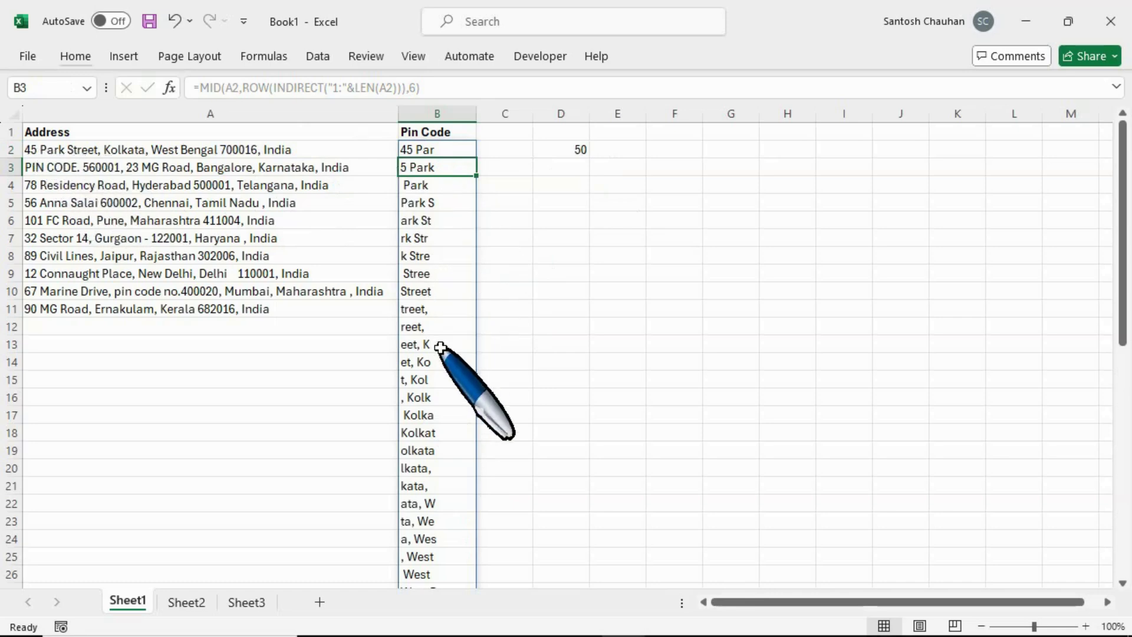
{"action": "left_click", "coordinate": [436, 154]}
{"action": "double_click", "coordinate": [437, 154]}
{"action": "type", "text": "*1"}
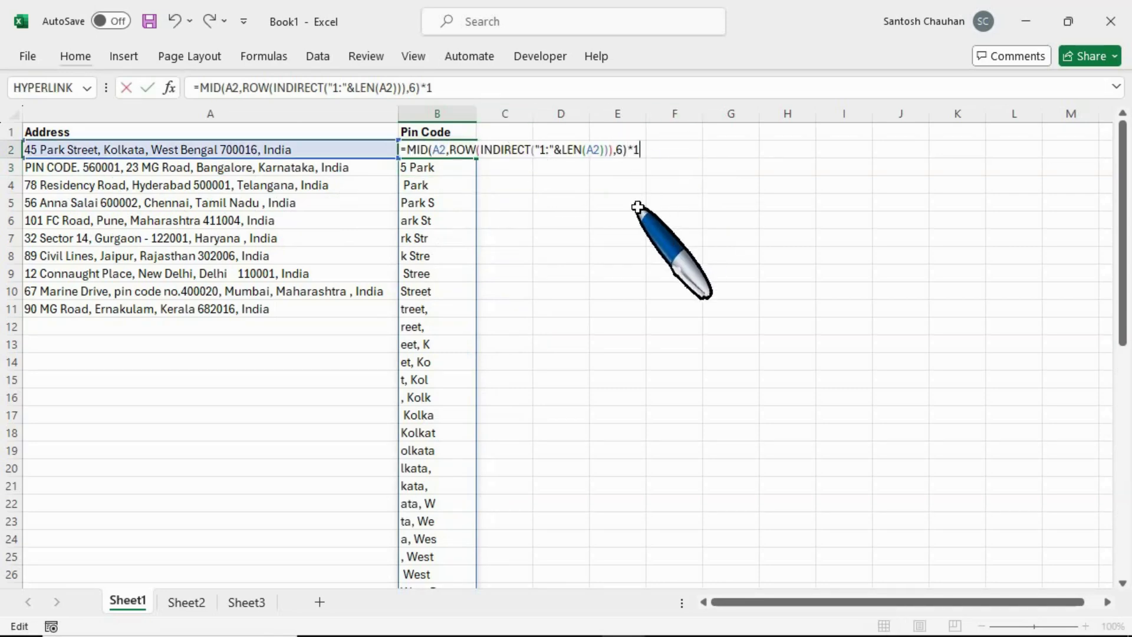
{"action": "key", "text": "Return"}
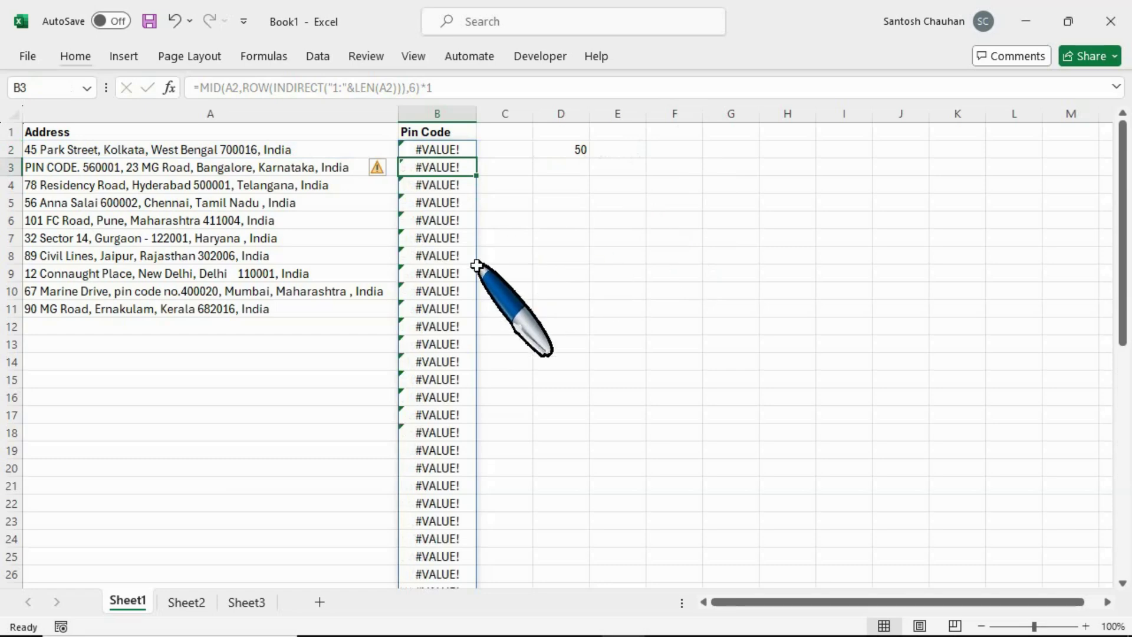
{"action": "scroll", "coordinate": [462, 277], "scroll_direction": "down", "scroll_amount": 1}
{"action": "scroll", "coordinate": [461, 278], "scroll_direction": "down", "scroll_amount": 3}
{"action": "scroll", "coordinate": [462, 277], "scroll_direction": "down", "scroll_amount": 5}
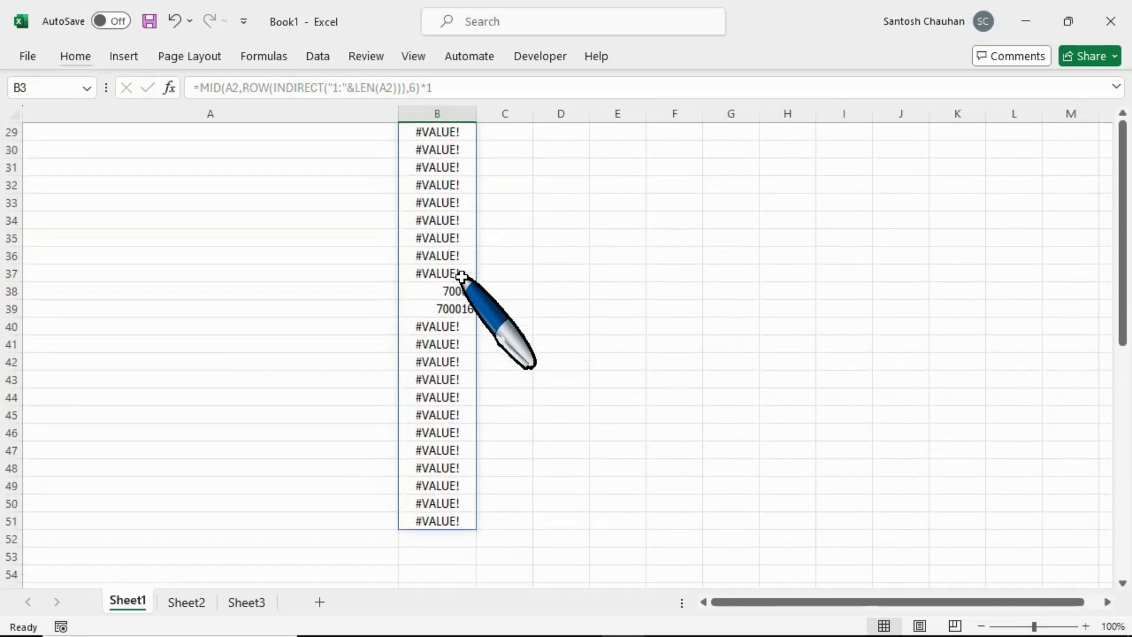
{"action": "scroll", "coordinate": [462, 277], "scroll_direction": "down", "scroll_amount": 3}
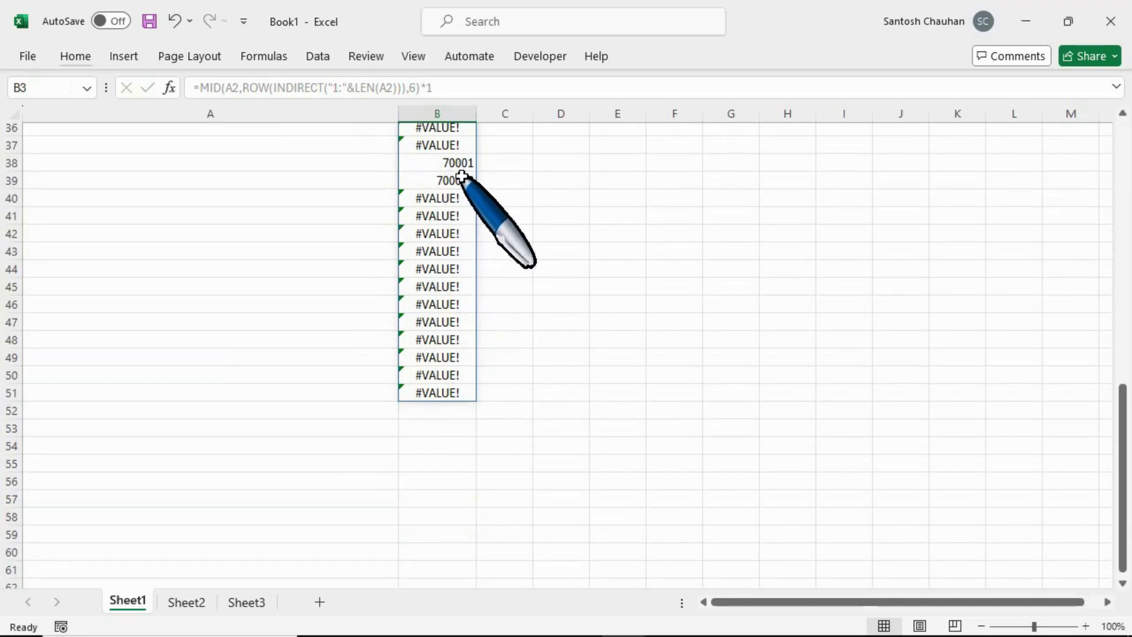
{"action": "scroll", "coordinate": [462, 176], "scroll_direction": "up", "scroll_amount": 12}
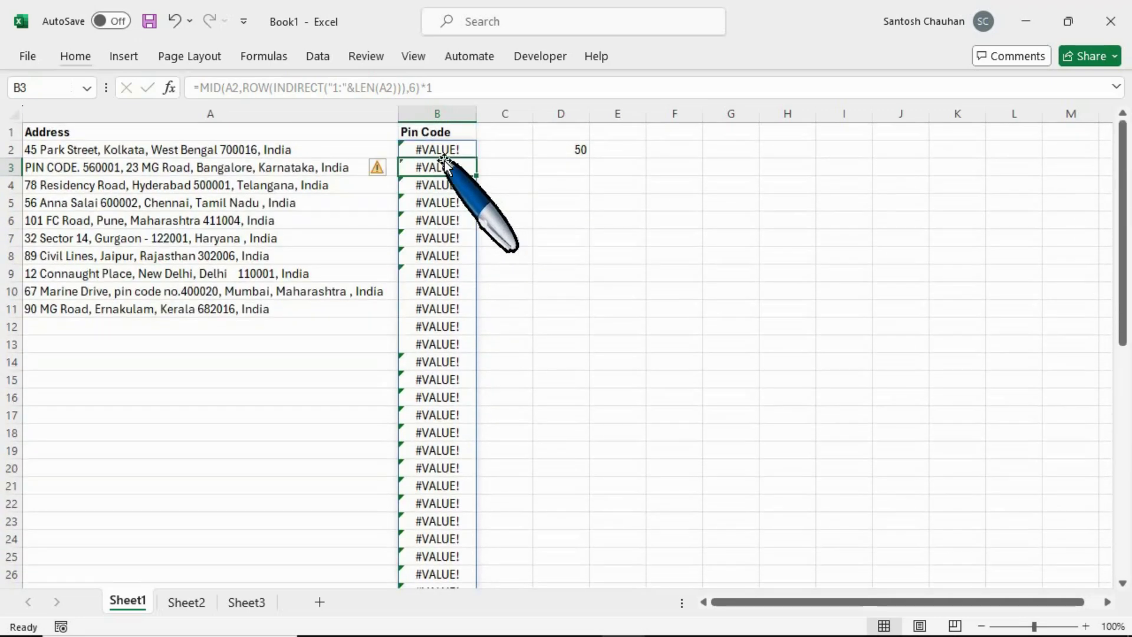
{"action": "left_click", "coordinate": [440, 151]}
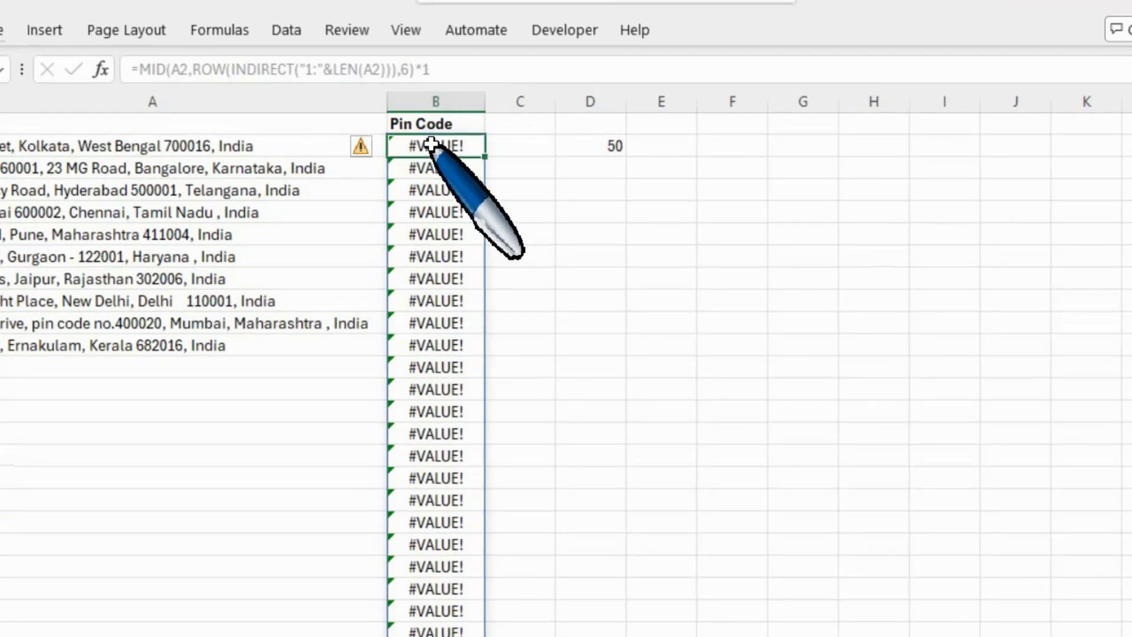
- Wrap B2's formula in IFERROR(...,"") so #VALUE! errors become blanks
{"action": "double_click", "coordinate": [431, 145]}
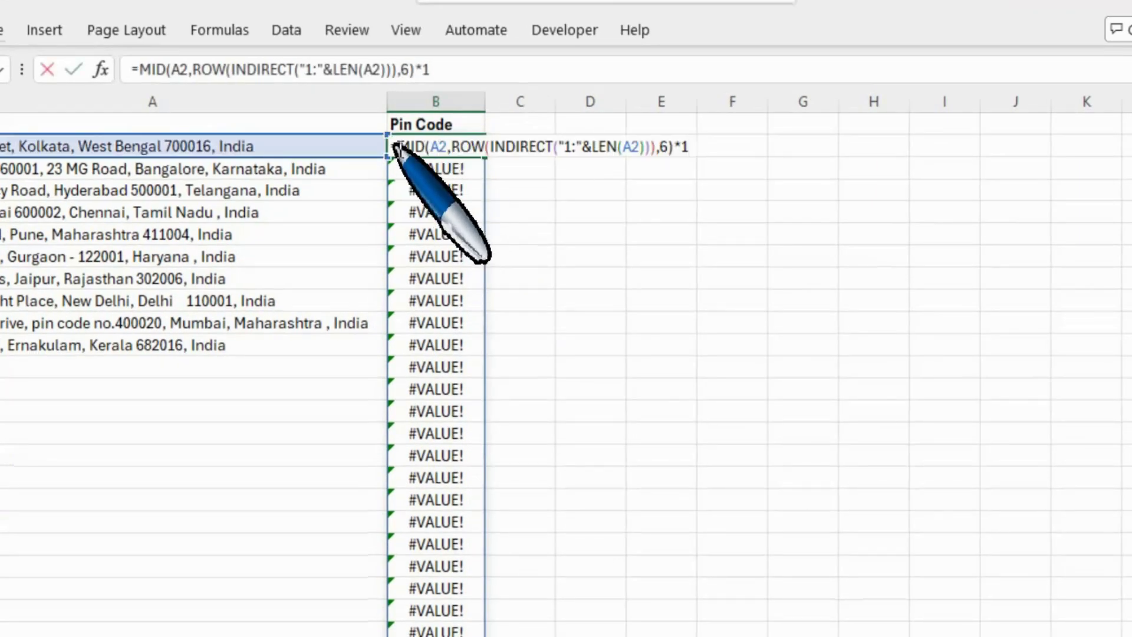
{"action": "type", "text": "IF"}
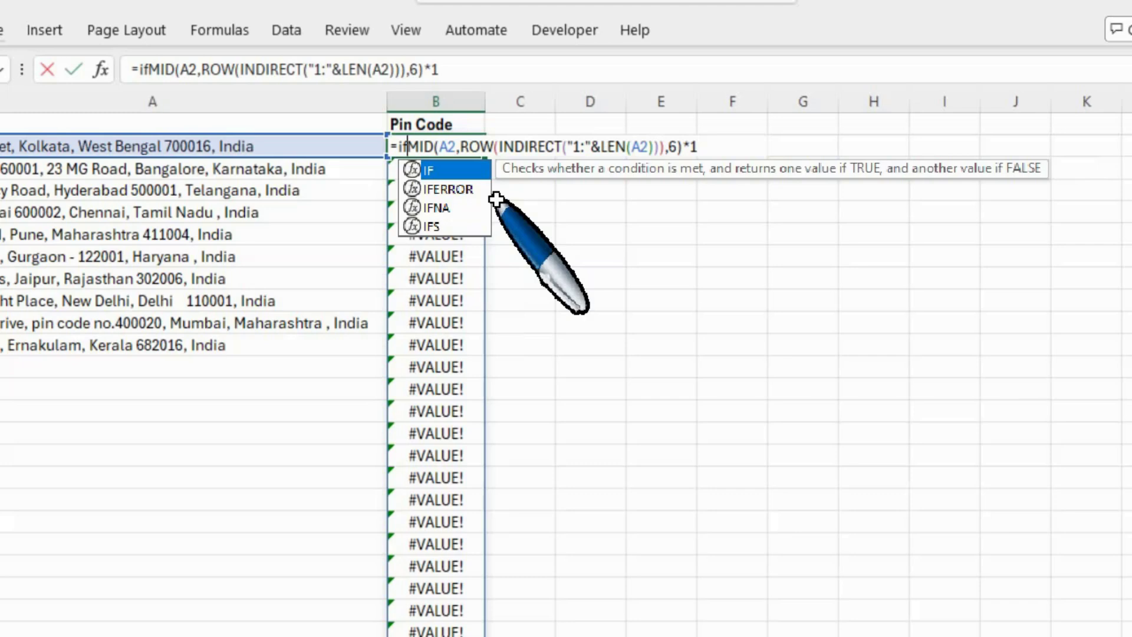
{"action": "key", "text": "Down"}
{"action": "key", "text": "Tab"}
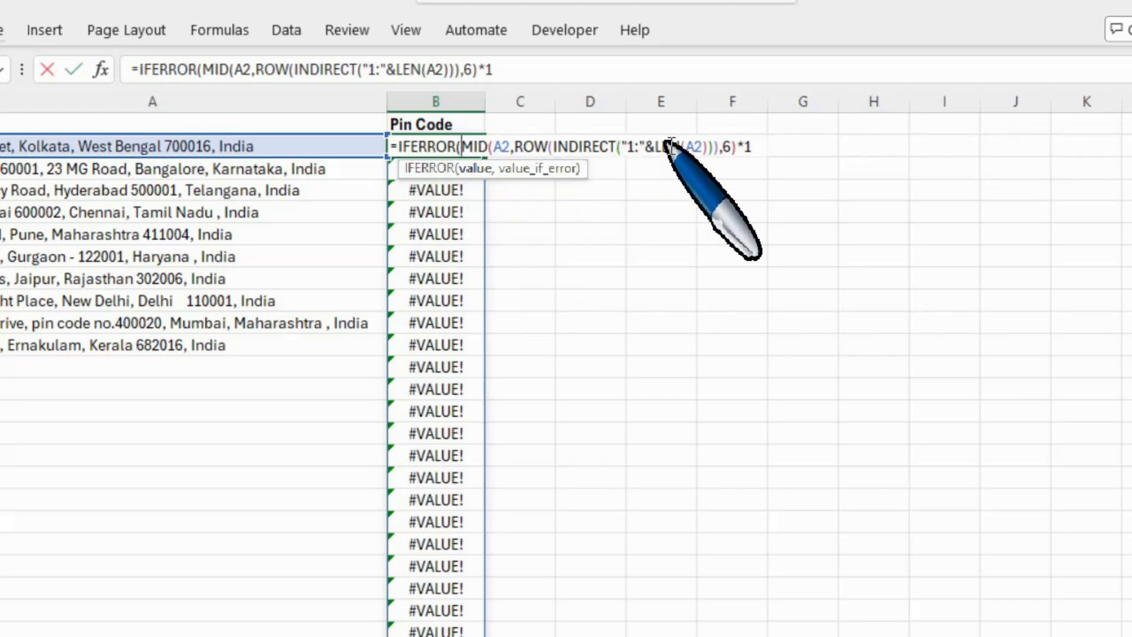
{"action": "key", "text": "shift+End"}
{"action": "key", "text": "End"}
{"action": "type", "text": ",6"}
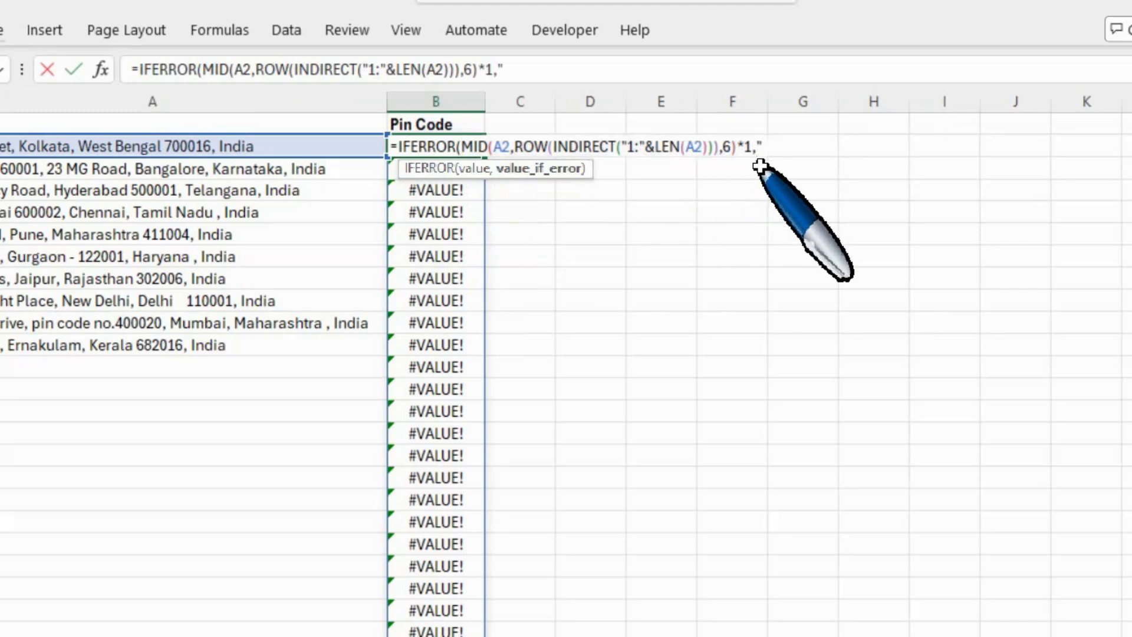
{"action": "type", "text": ")"}
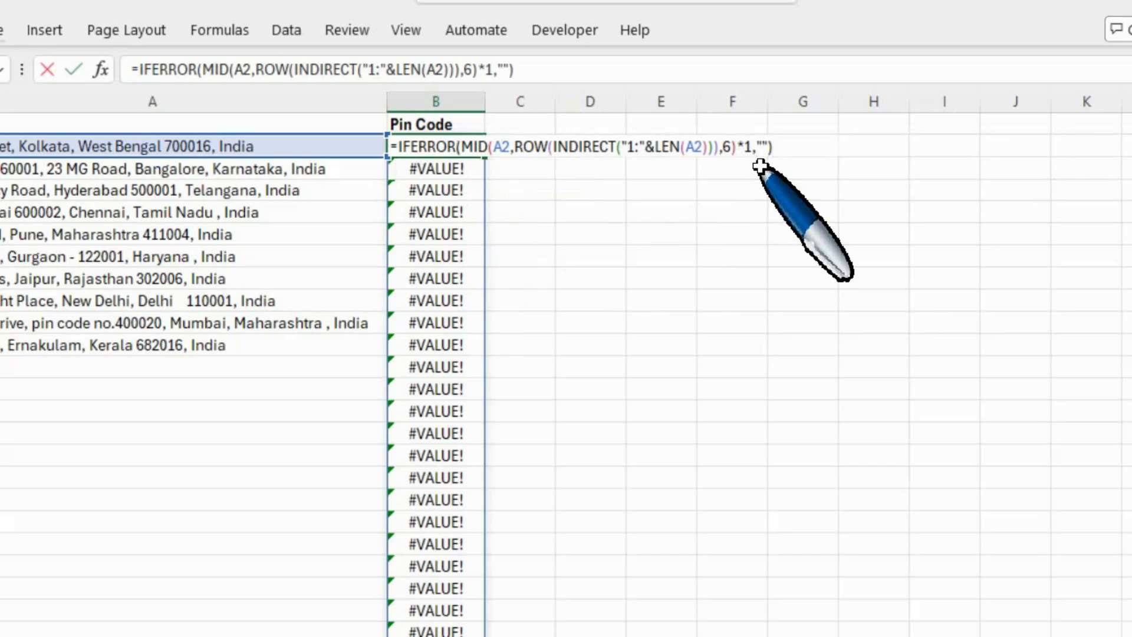
{"action": "key", "text": "Return"}
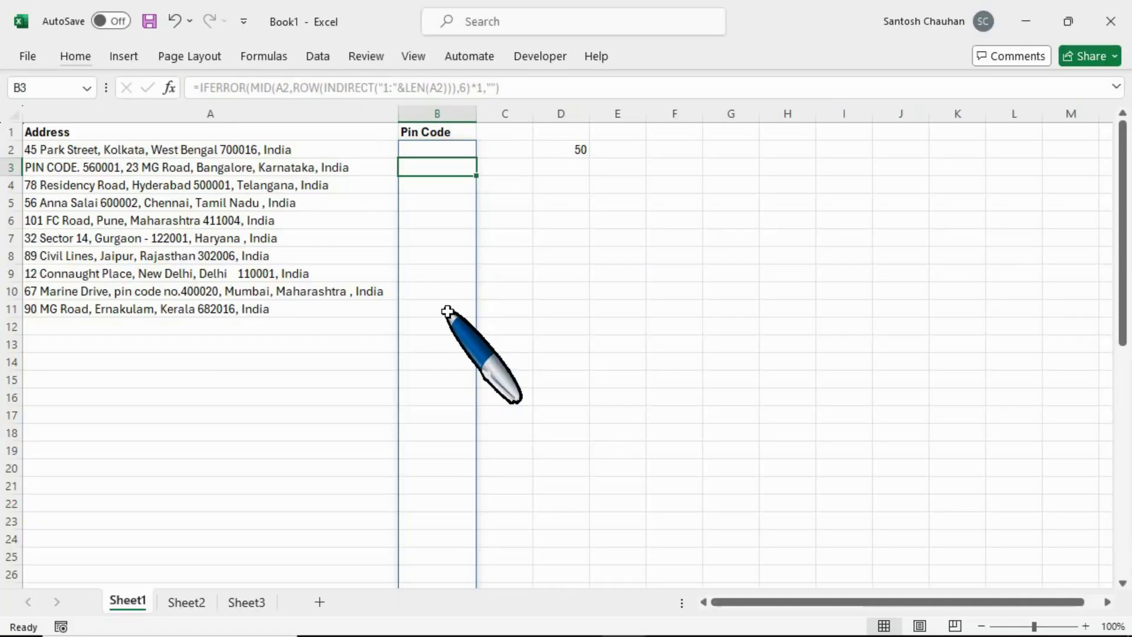
- Scroll column B to confirm only numeric slices like 70001 and 700016 remain
{"action": "scroll", "coordinate": [448, 348], "scroll_direction": "down", "scroll_amount": 4}
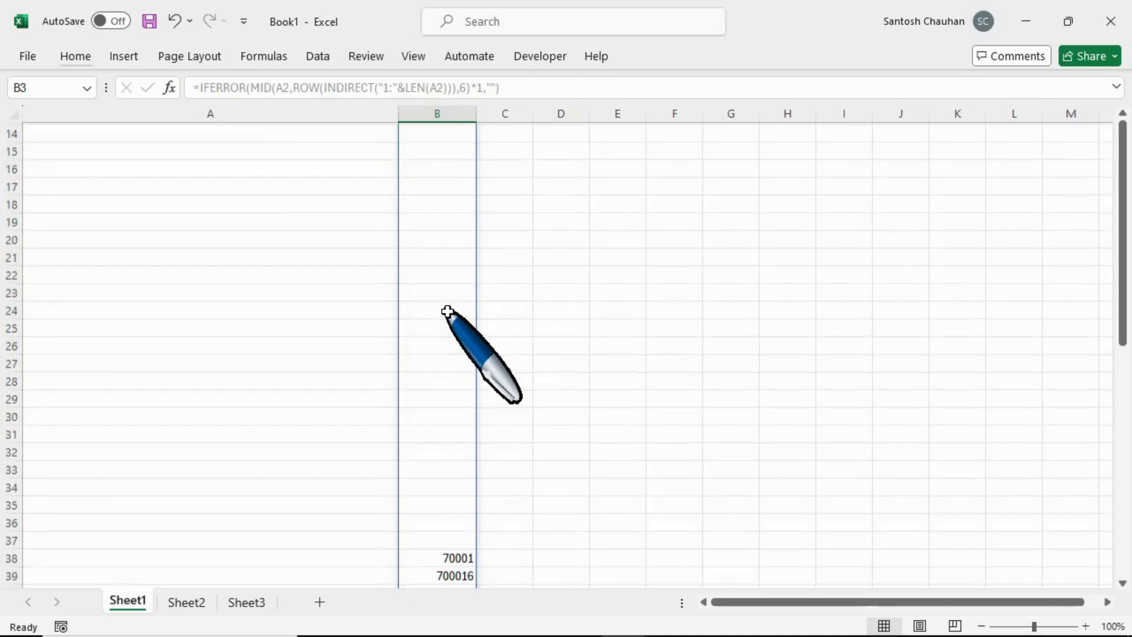
{"action": "scroll", "coordinate": [448, 348], "scroll_direction": "down", "scroll_amount": 3}
{"action": "scroll", "coordinate": [448, 348], "scroll_direction": "down", "scroll_amount": 2}
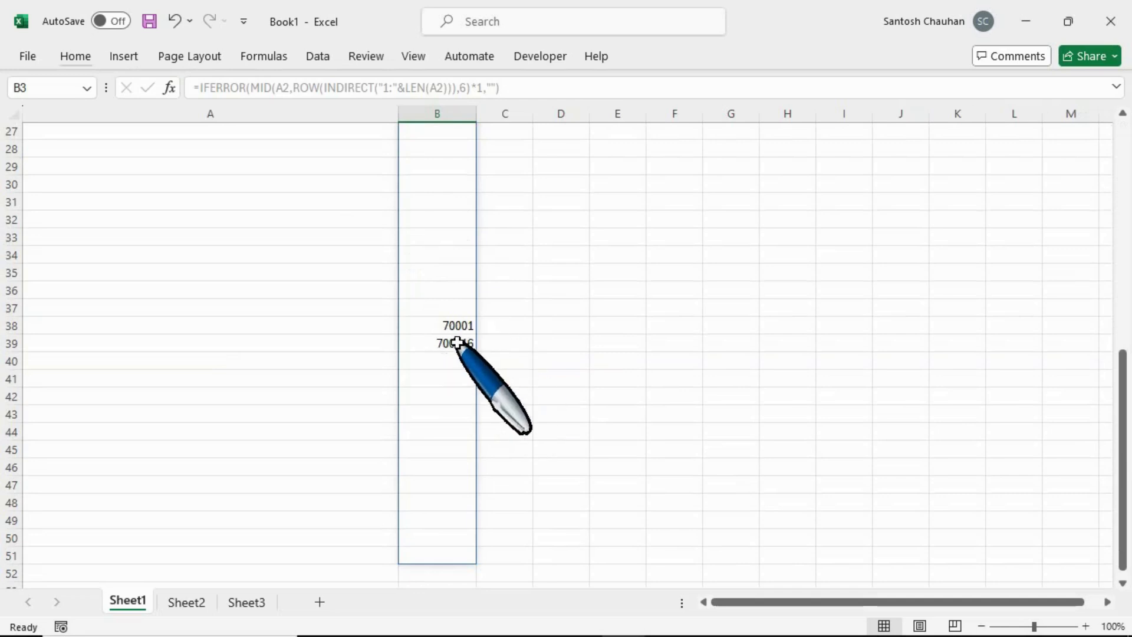
{"action": "scroll", "coordinate": [454, 312], "scroll_direction": "up", "scroll_amount": 4}
{"action": "scroll", "coordinate": [451, 308], "scroll_direction": "up", "scroll_amount": 4}
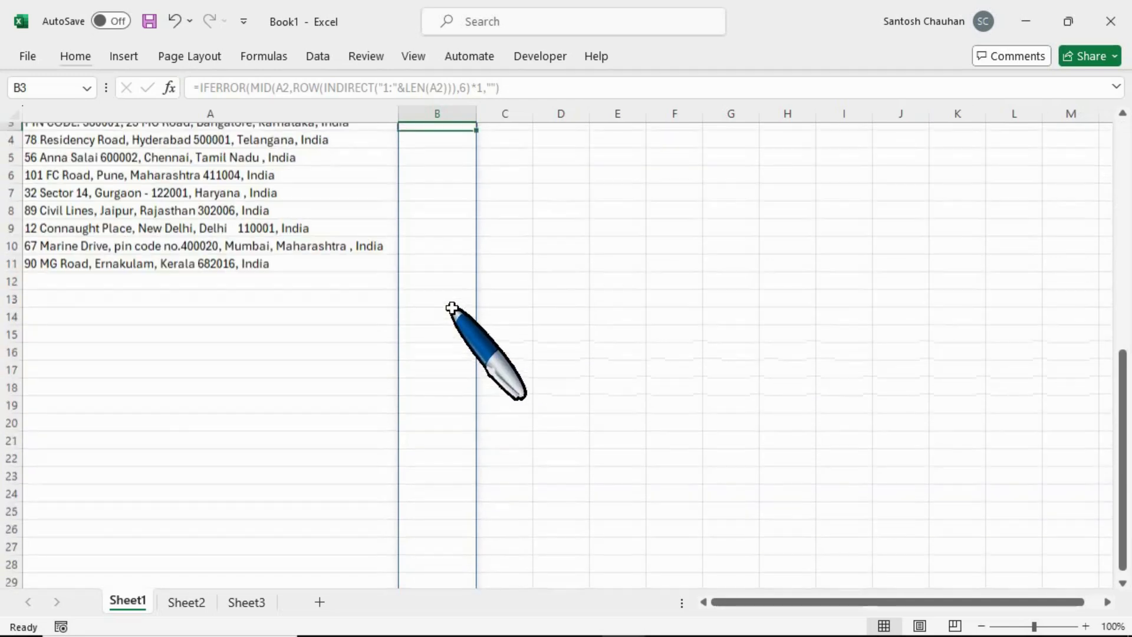
{"action": "scroll", "coordinate": [452, 308], "scroll_direction": "up", "scroll_amount": 1}
{"action": "left_click", "coordinate": [418, 149]}
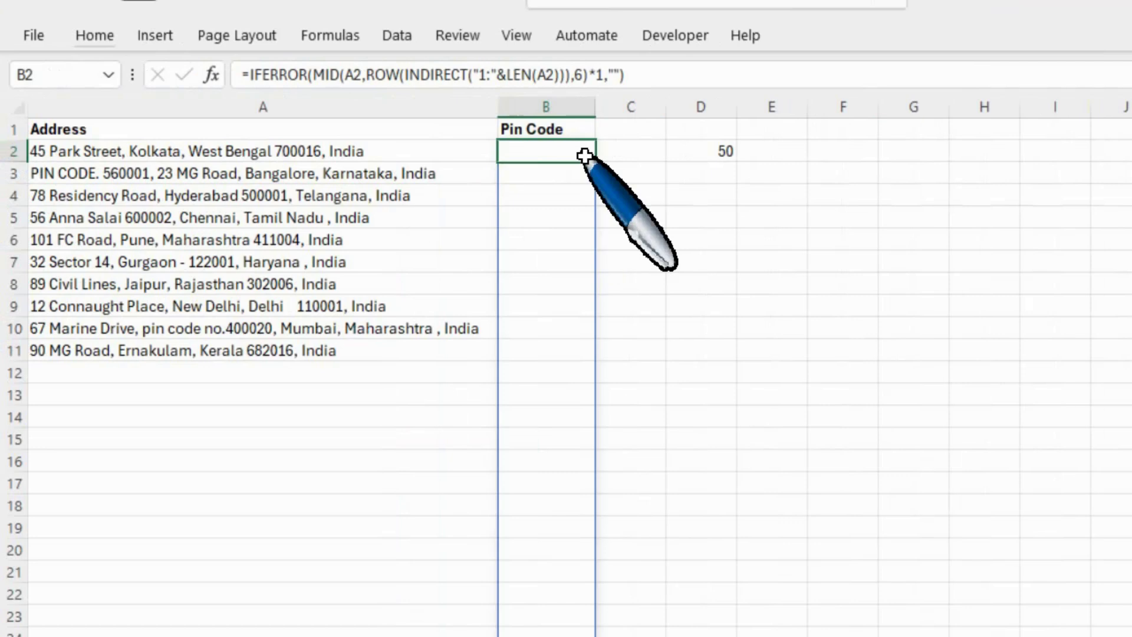
- Wrap B2's formula in MAX so it returns the PIN code 700016
{"action": "double_click", "coordinate": [584, 155]}
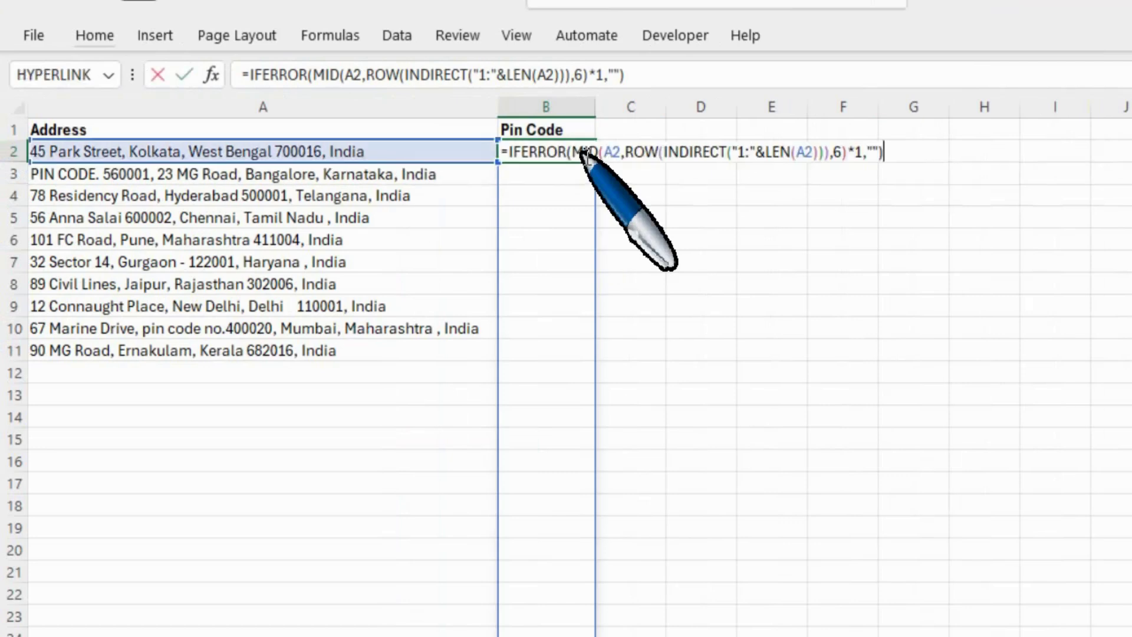
{"action": "left_click", "coordinate": [513, 155]}
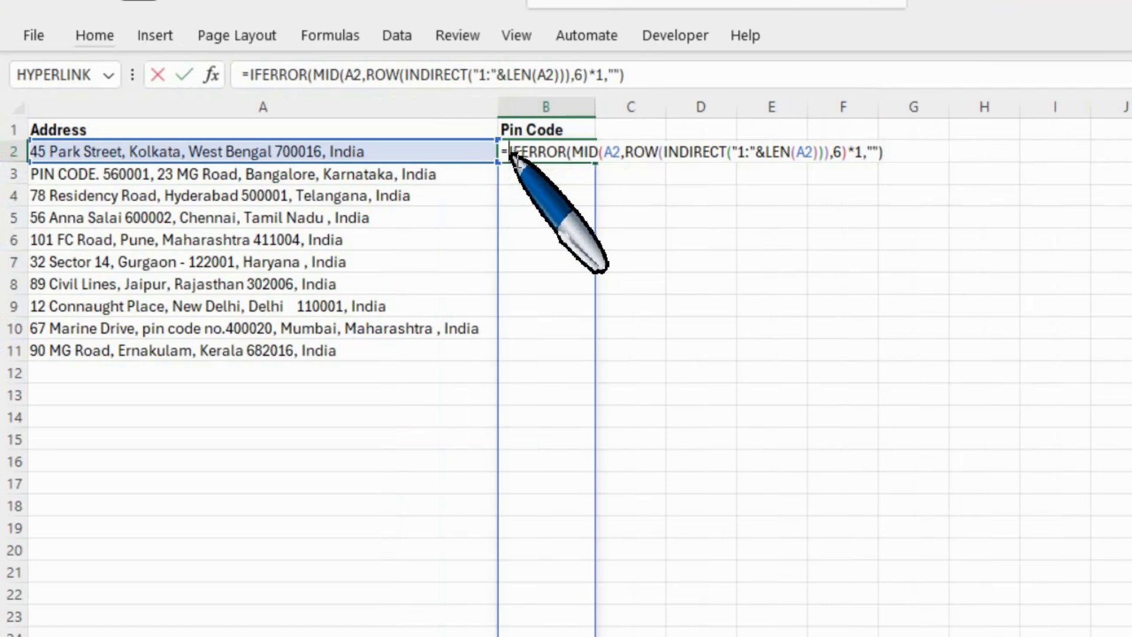
{"action": "type", "text": "max"}
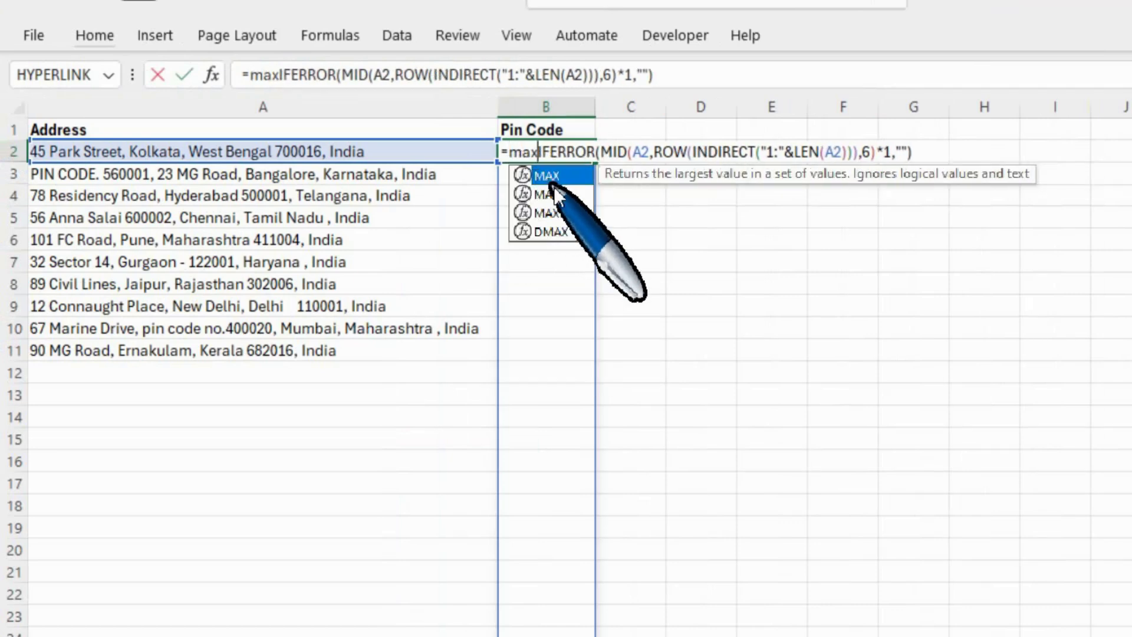
{"action": "key", "text": "Tab"}
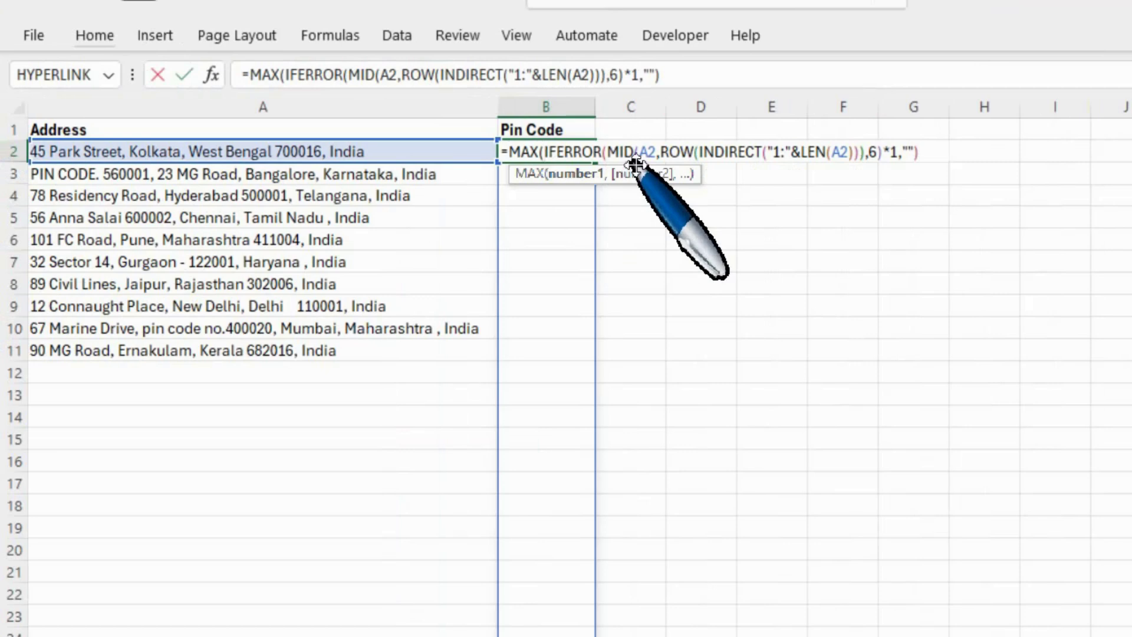
{"action": "key", "text": "shift+End"}
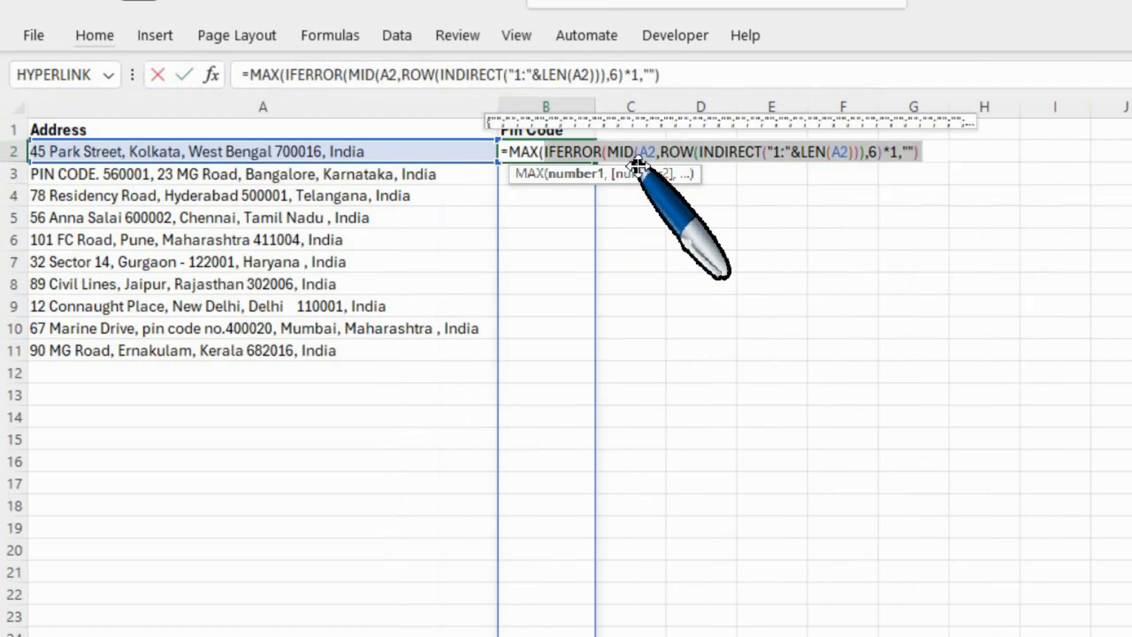
{"action": "left_click", "coordinate": [919, 155]}
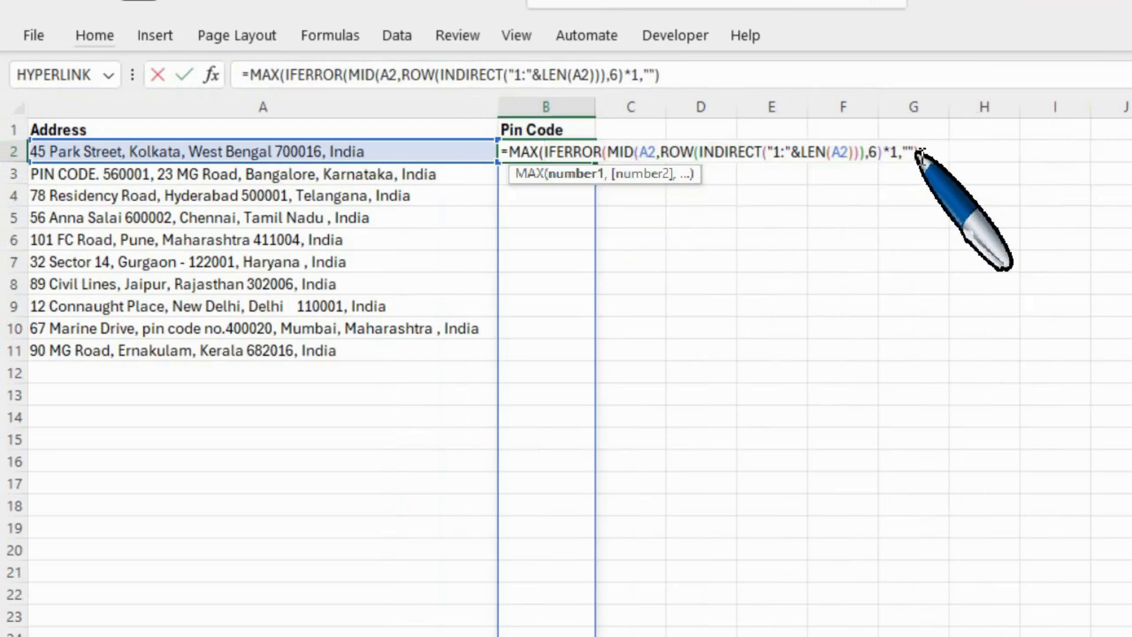
{"action": "type", "text": ")"}
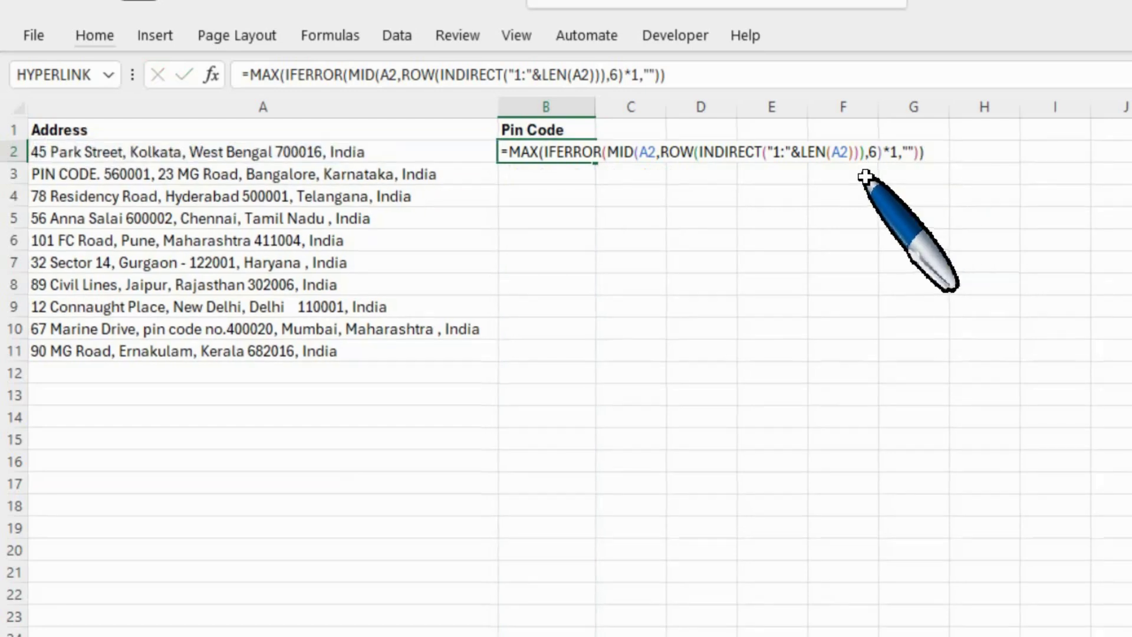
{"action": "key", "text": "Return"}
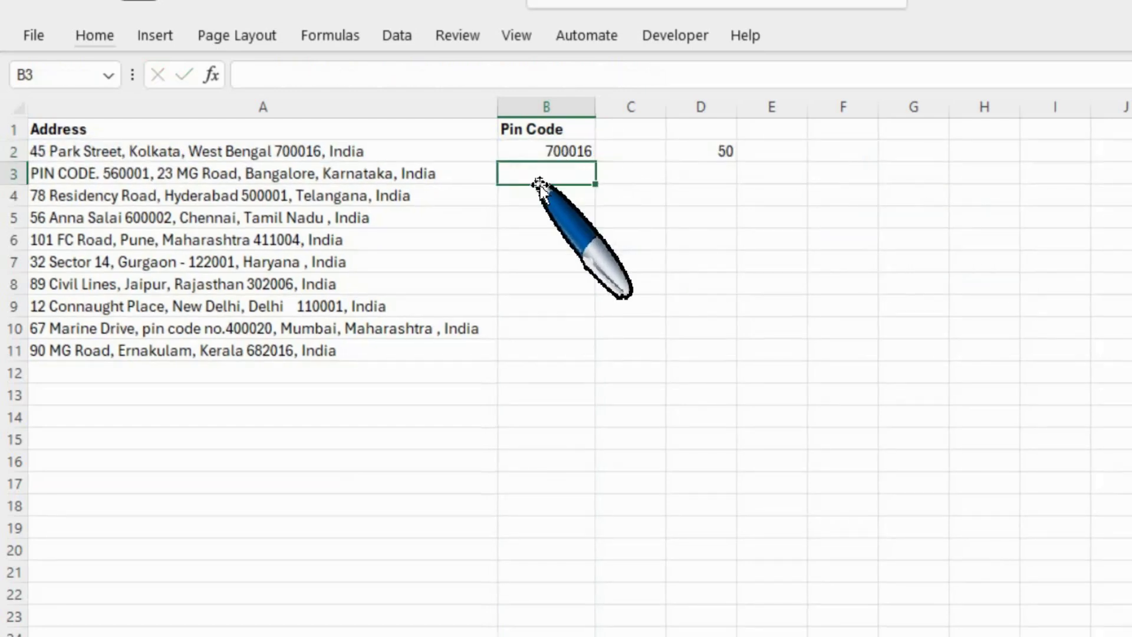
- Copy the B2 PIN-code formula and paste it into B3 through B11
{"action": "key", "text": "Up"}
{"action": "key", "text": "ctrl+c"}
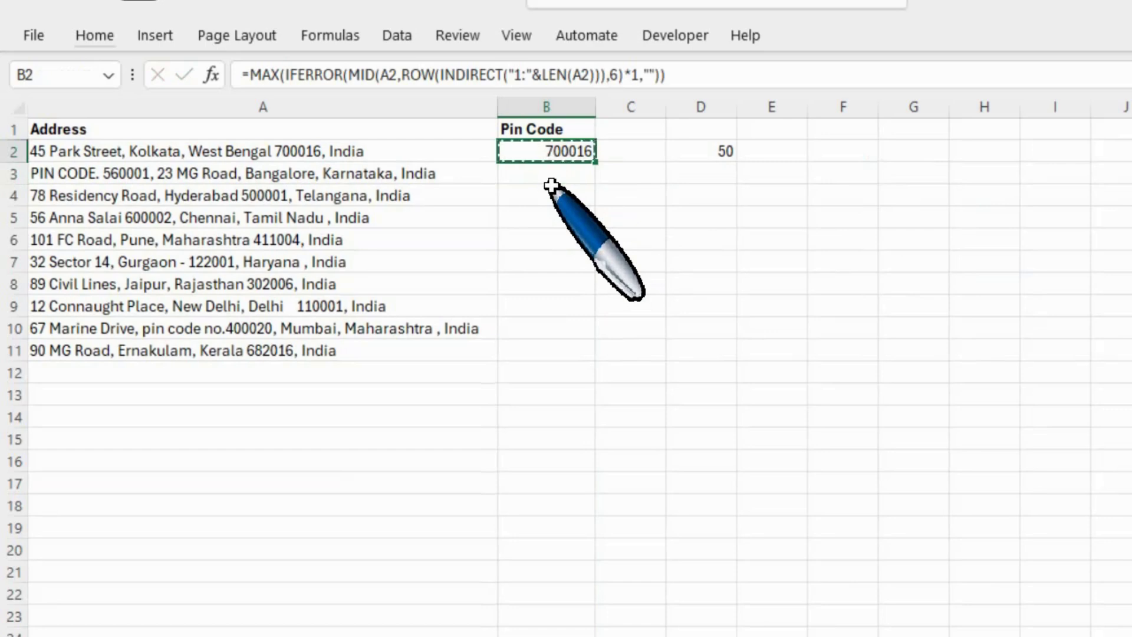
{"action": "key", "text": "shift+Down"}
{"action": "key", "text": "shift+Down"}
{"action": "key", "text": "shift+Down"}
{"action": "key", "text": "shift+Down"}
{"action": "key", "text": "shift+Down"}
{"action": "key", "text": "shift+Down"}
{"action": "key", "text": "ctrl+v"}
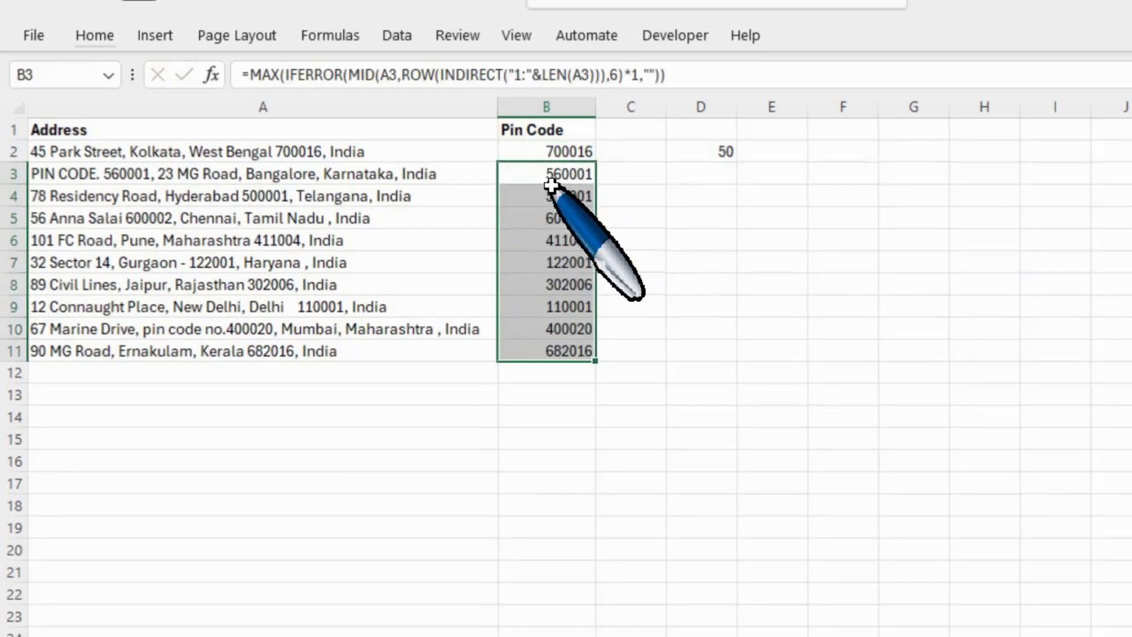
{"action": "key", "text": "Escape"}
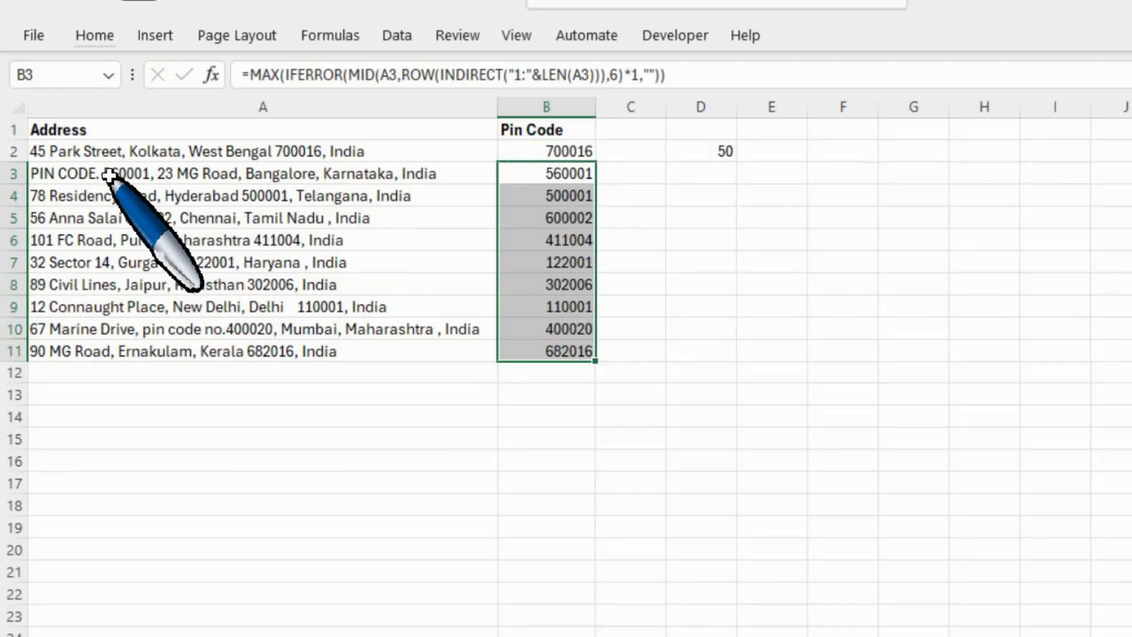
- Check the copied formulas in B3 and B4 against the original in B2, then move to C2
{"action": "left_click", "coordinate": [557, 178]}
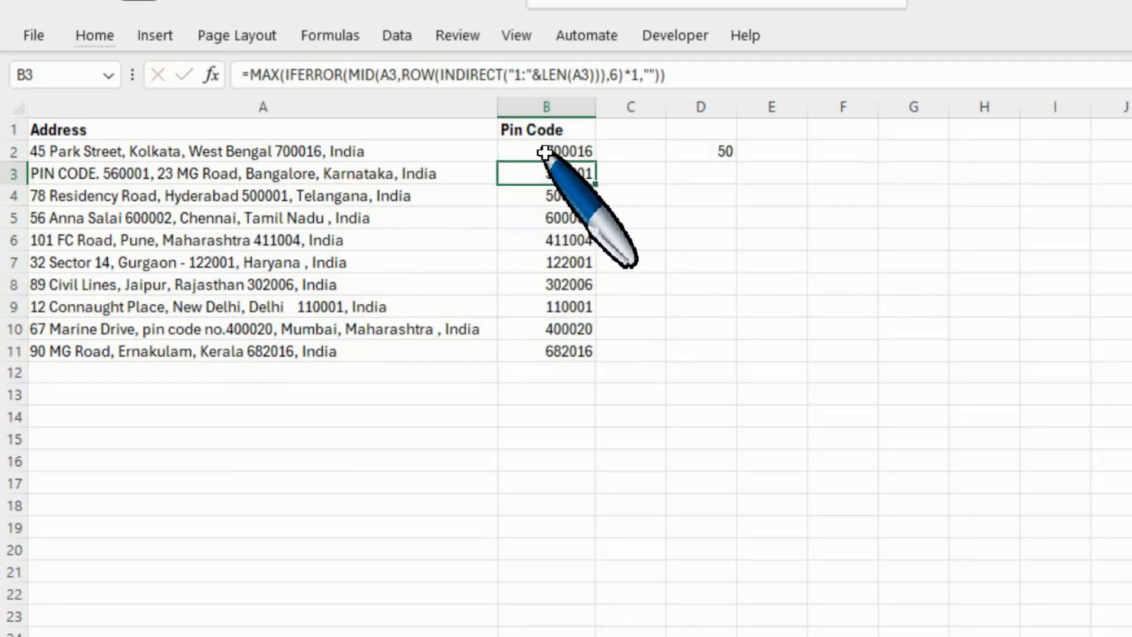
{"action": "left_click", "coordinate": [544, 198]}
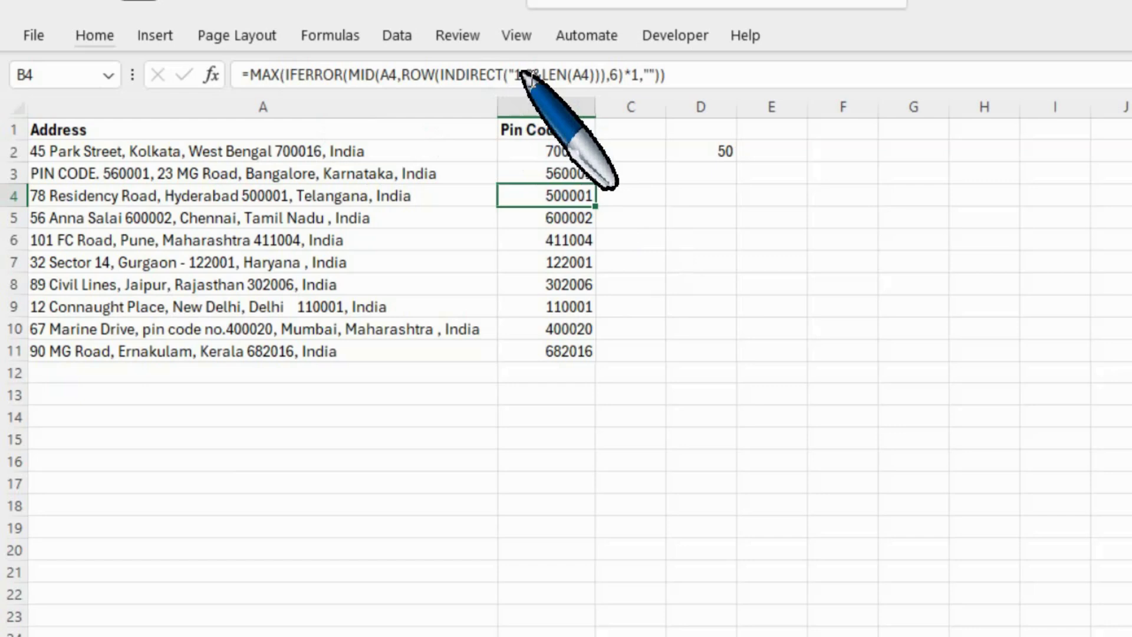
{"action": "left_click", "coordinate": [563, 151]}
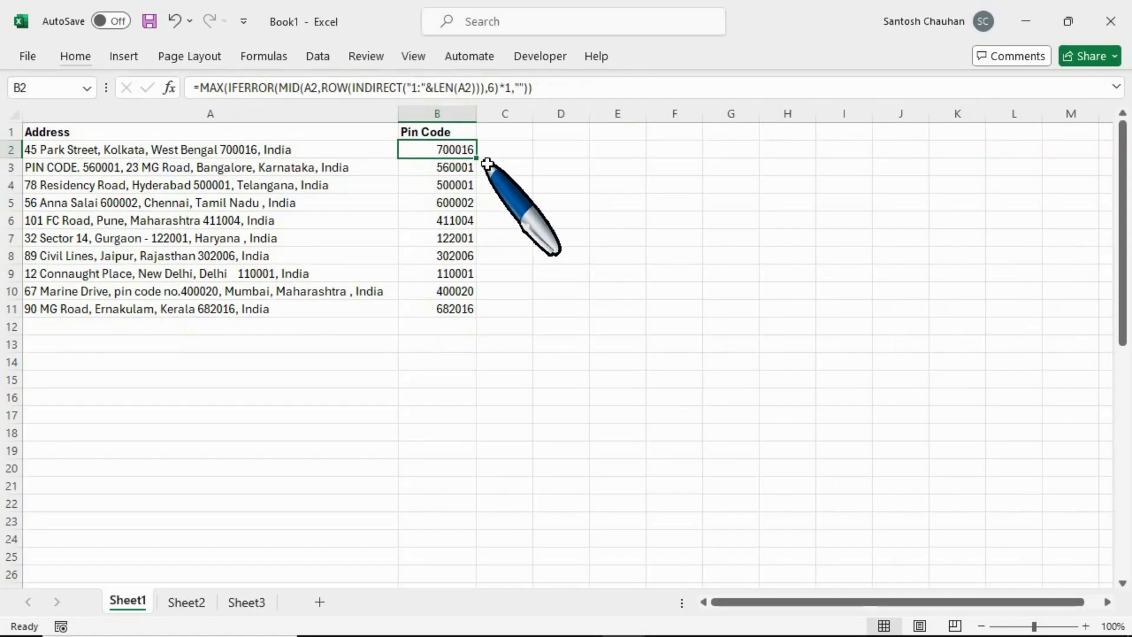
{"action": "left_click", "coordinate": [500, 154]}
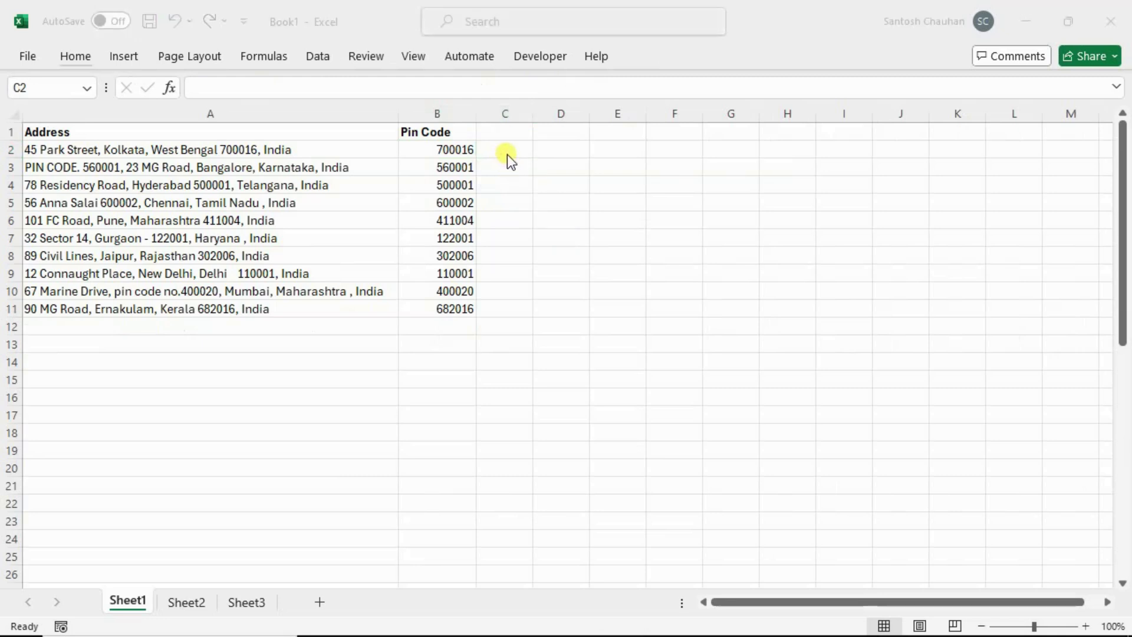
{"action": "left_click", "coordinate": [507, 154]}
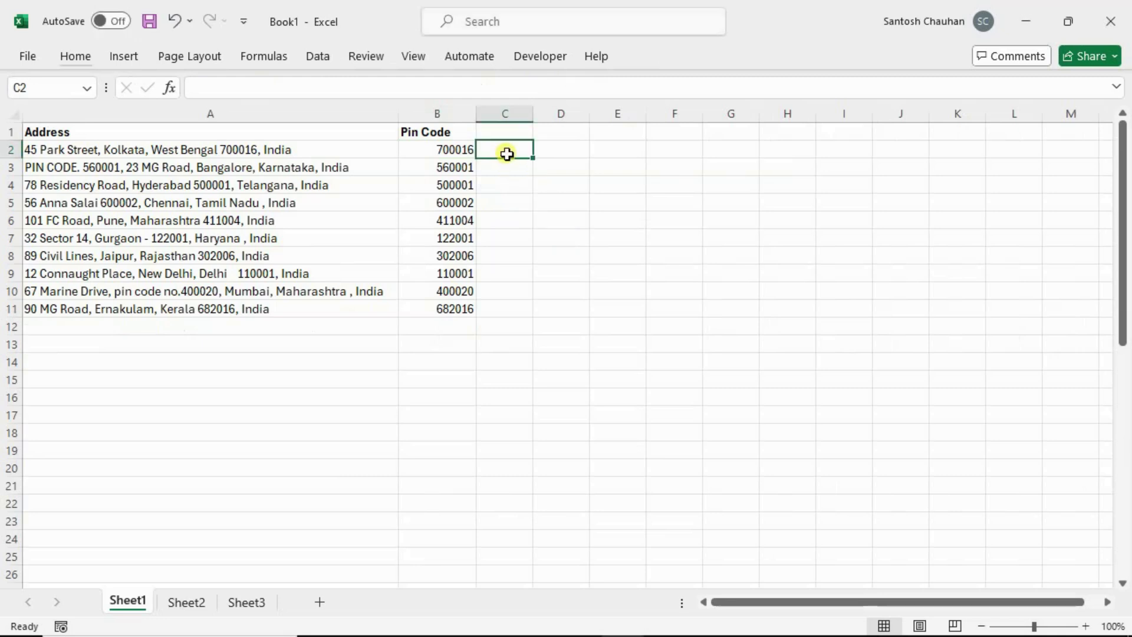